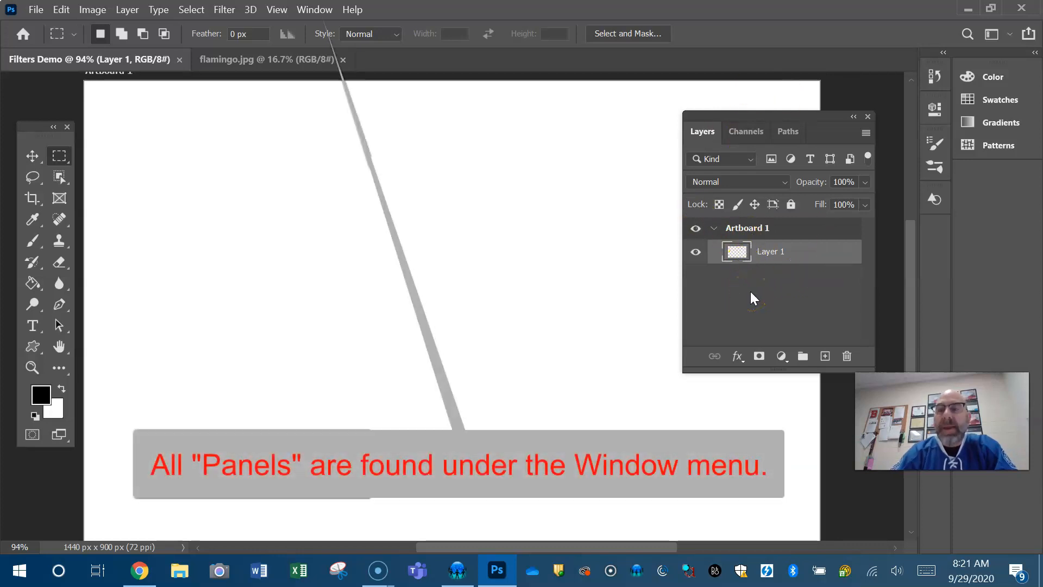
- Hide the Layers panel and show it again
left_click(323, 9)
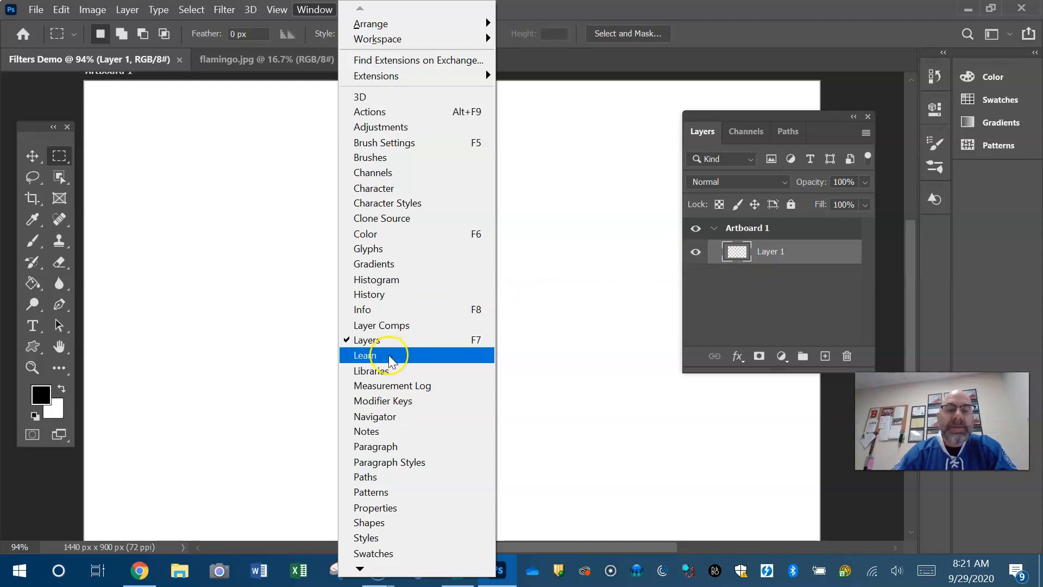
left_click(415, 342)
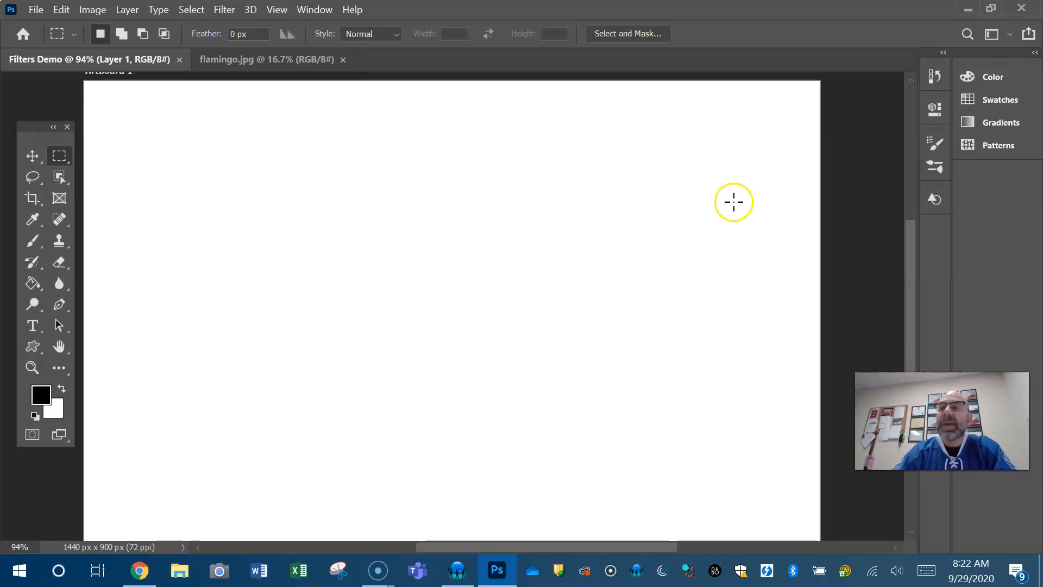
left_click(314, 9)
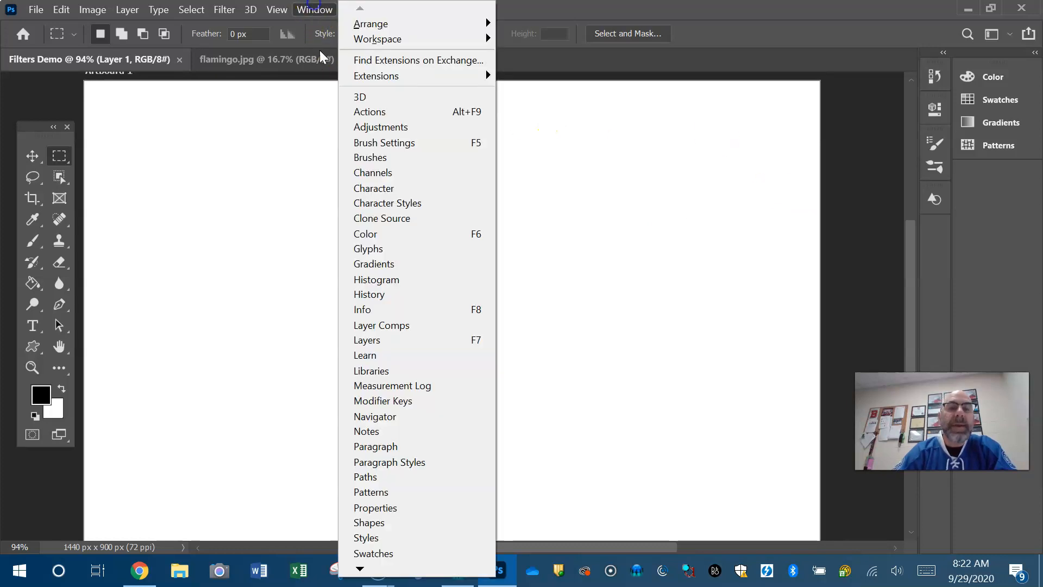
left_click(362, 340)
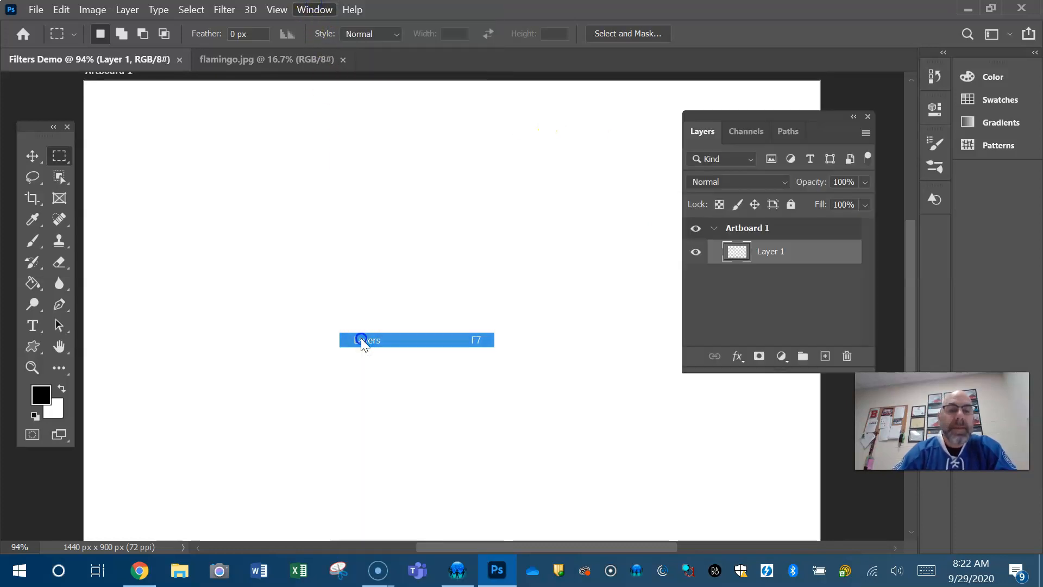
- Try the Tools panel in a single column over the canvas and return it in two columns beside the artboard
left_click_drag(33, 125, 350, 143)
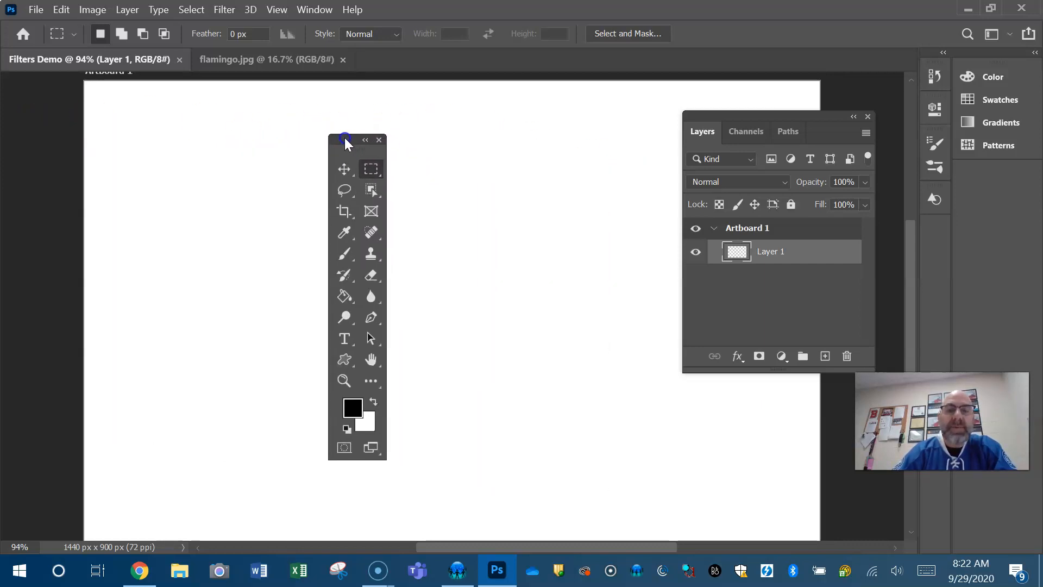
left_click(365, 141)
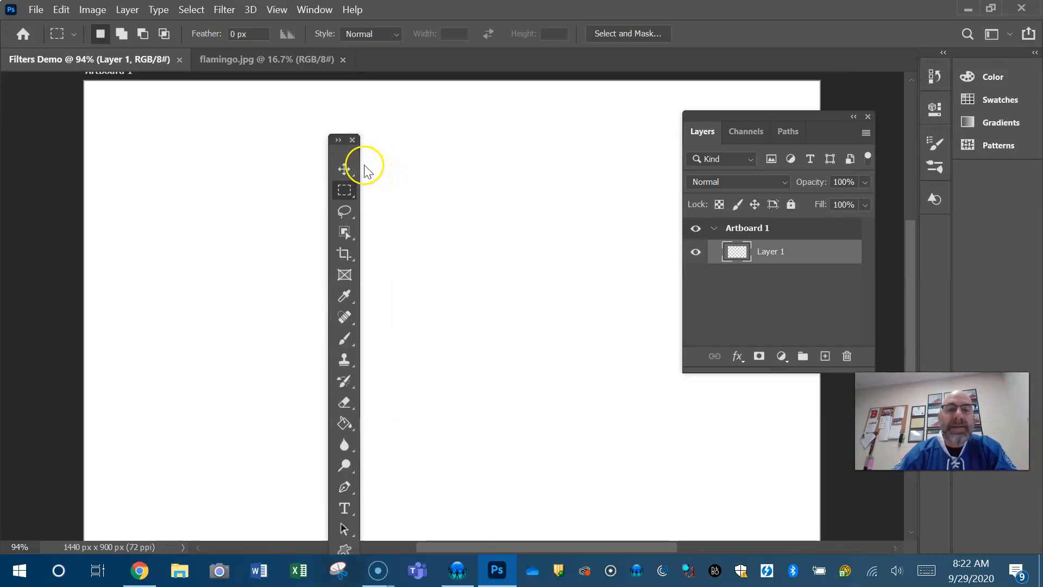
left_click(338, 140)
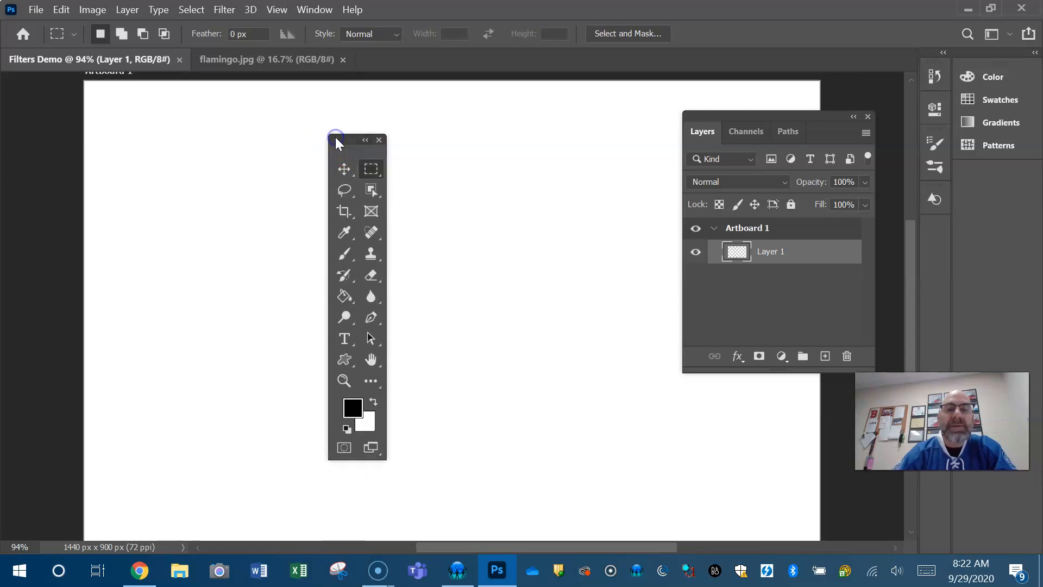
left_click_drag(343, 140, 28, 139)
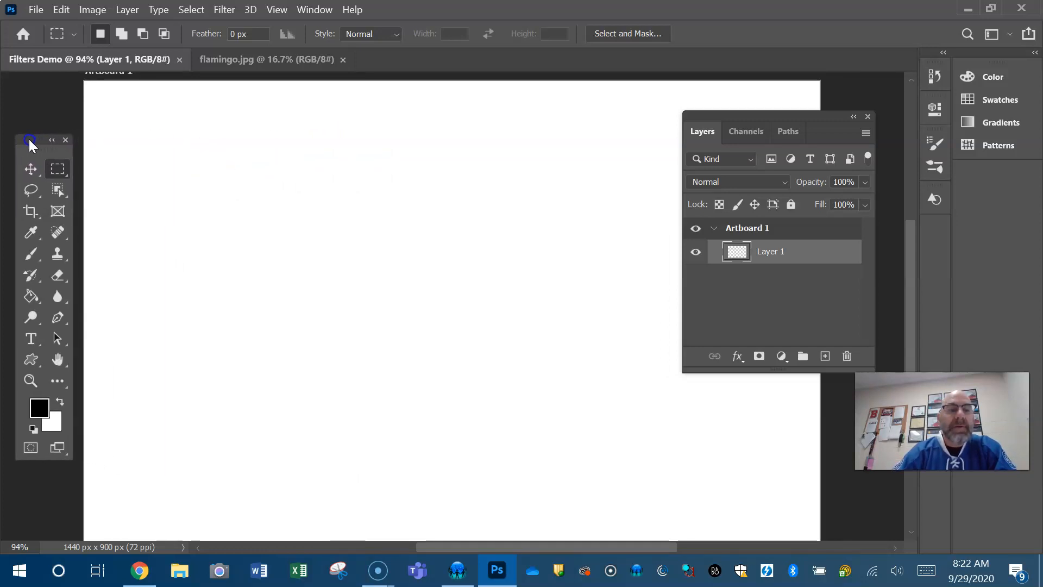
- Copy a rectangular area of about 2247 x 2514 px around the flamingo in flamingo.jpg
left_click(250, 64)
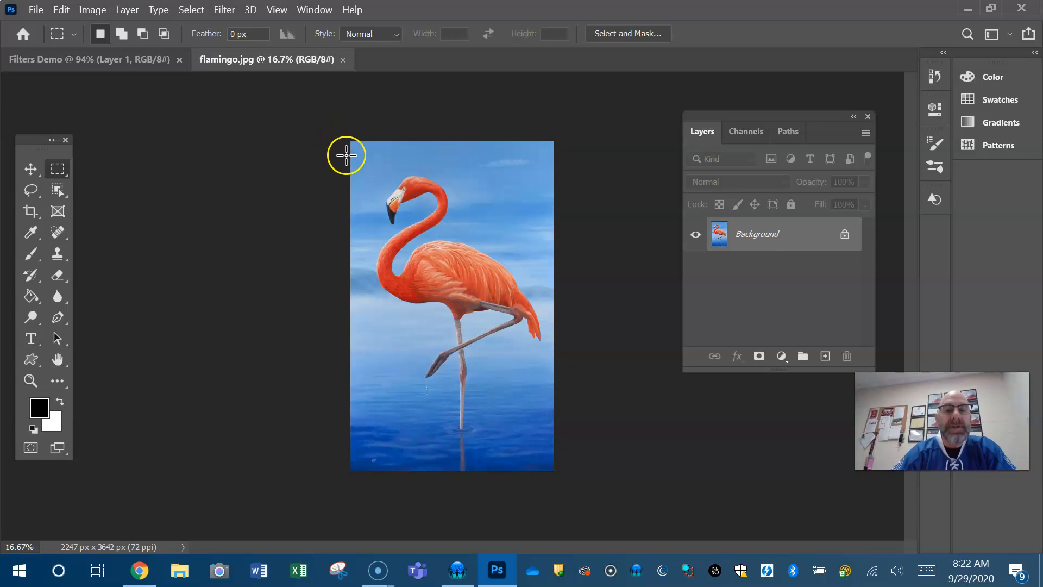
left_click_drag(417, 258, 556, 390)
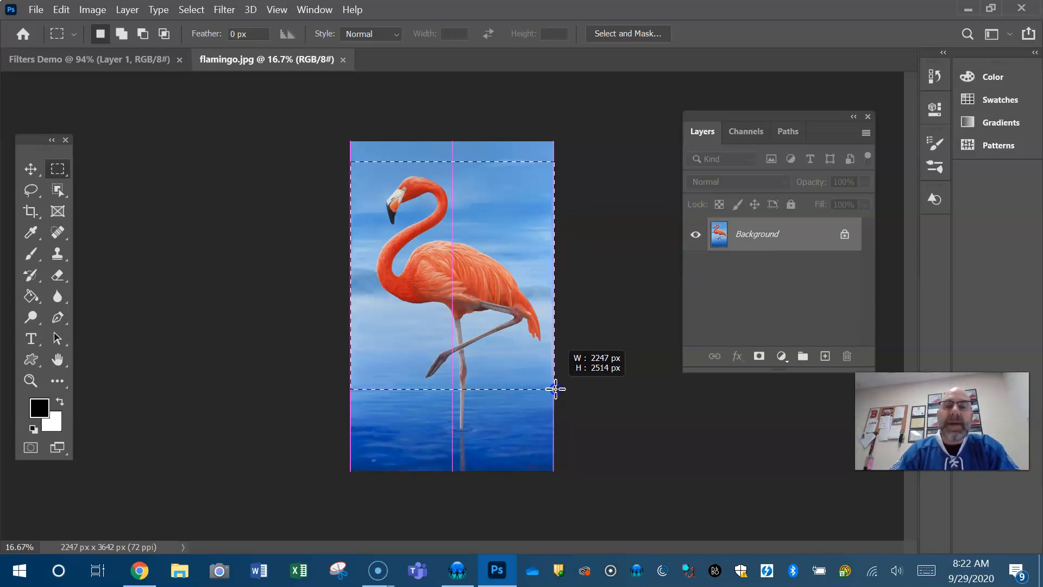
left_click_drag(555, 389, 555, 389)
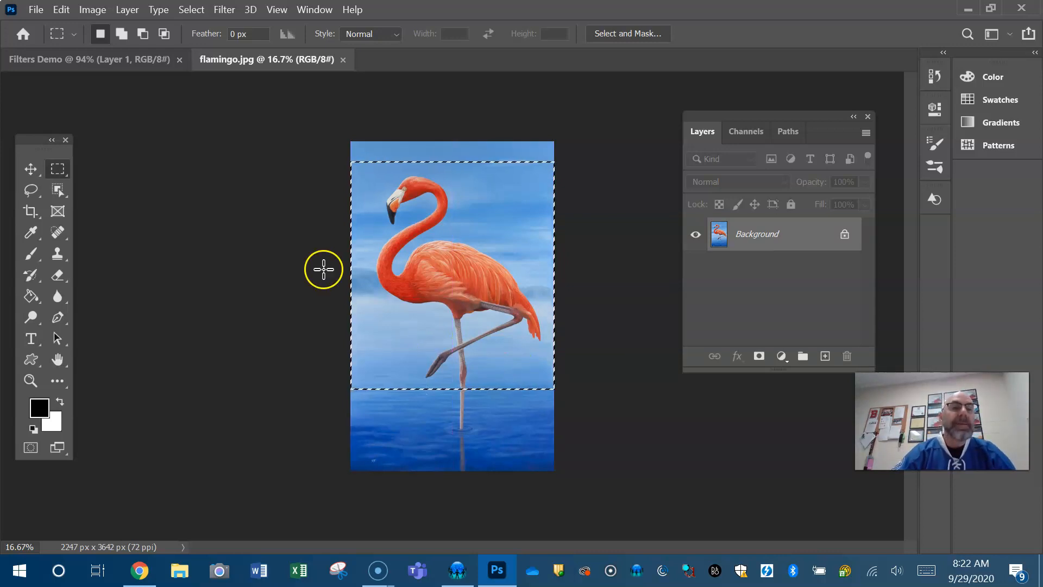
left_click(62, 12)
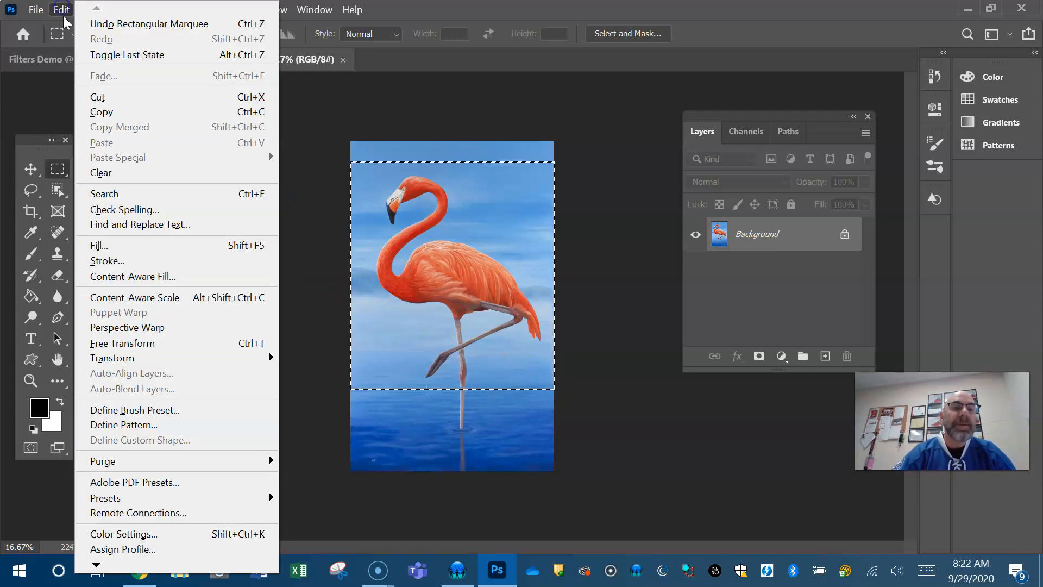
left_click(189, 112)
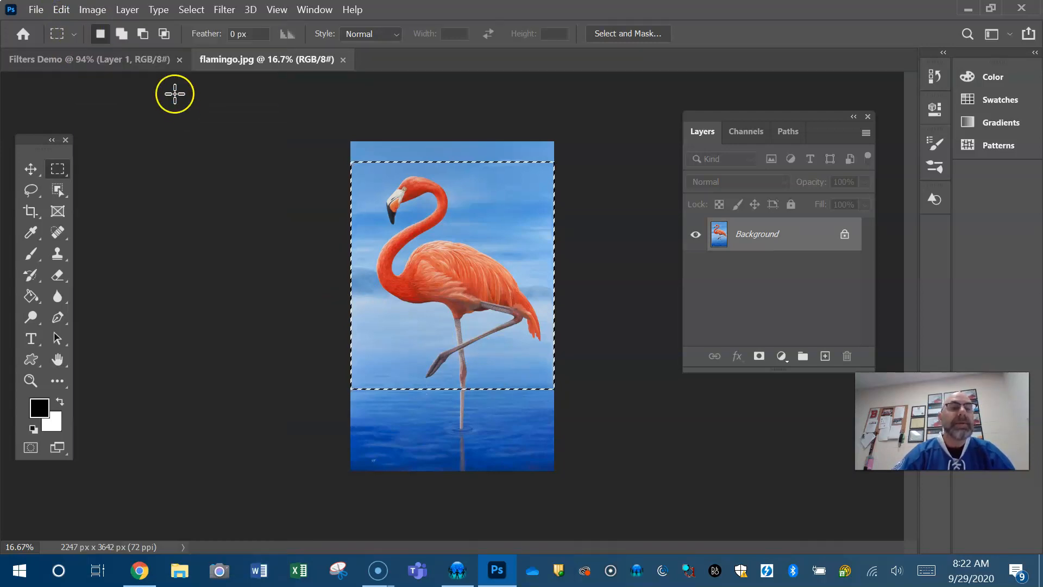
- Paste the copied flamingo into Layer 1 of the Filters Demo document
left_click(135, 59)
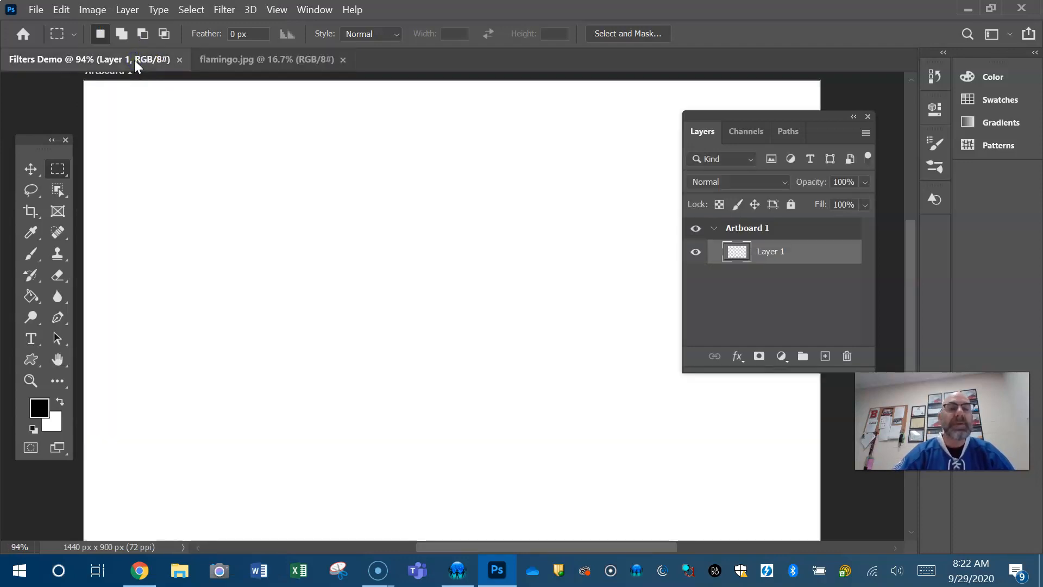
left_click(64, 12)
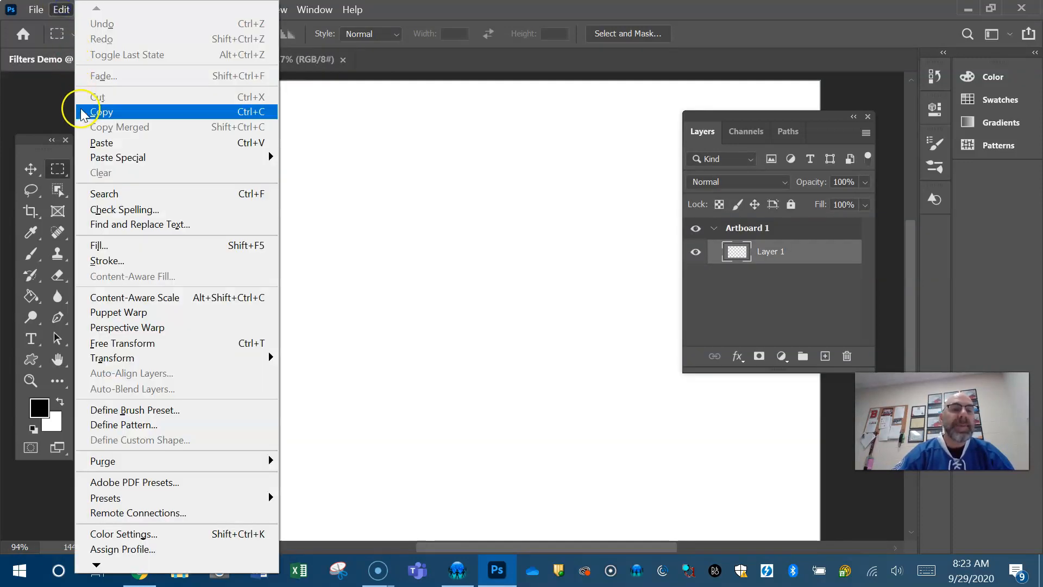
left_click(249, 143)
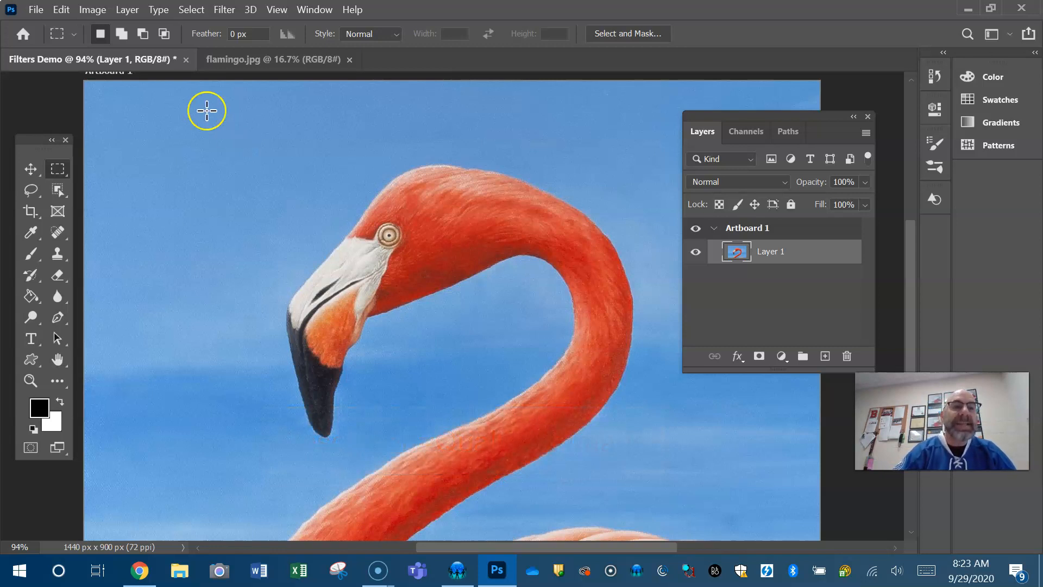
- Scale the pasted flamingo proportionally to about 14.67% so that all of it fits on the artboard
left_click(61, 10)
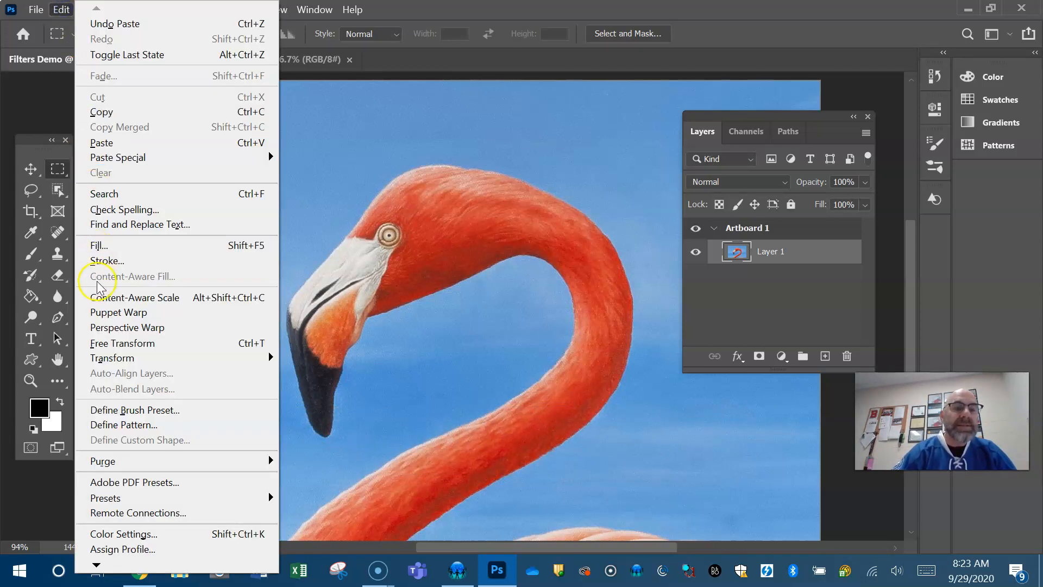
mouse_move(111, 362)
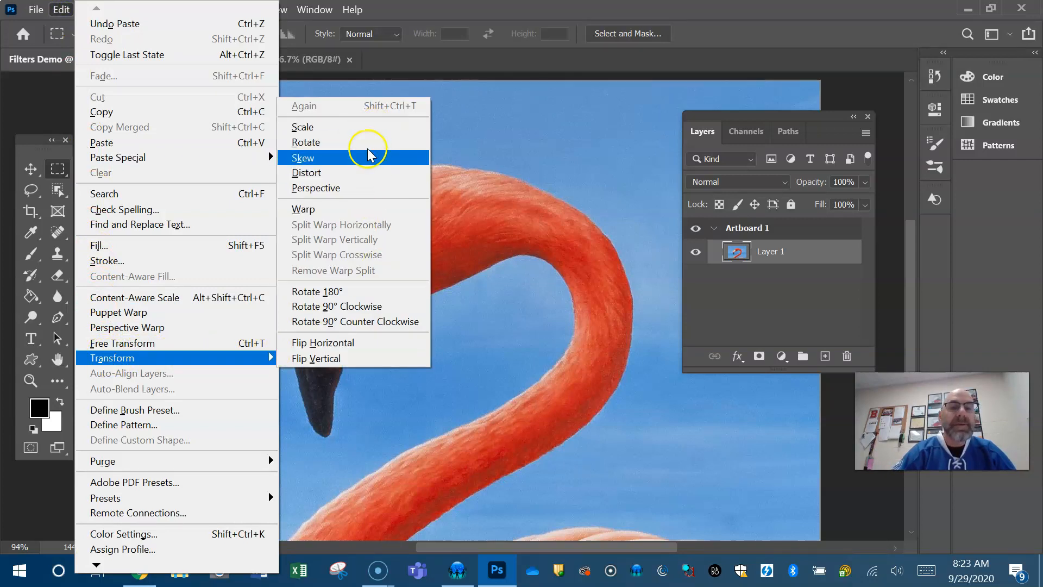
left_click(355, 131)
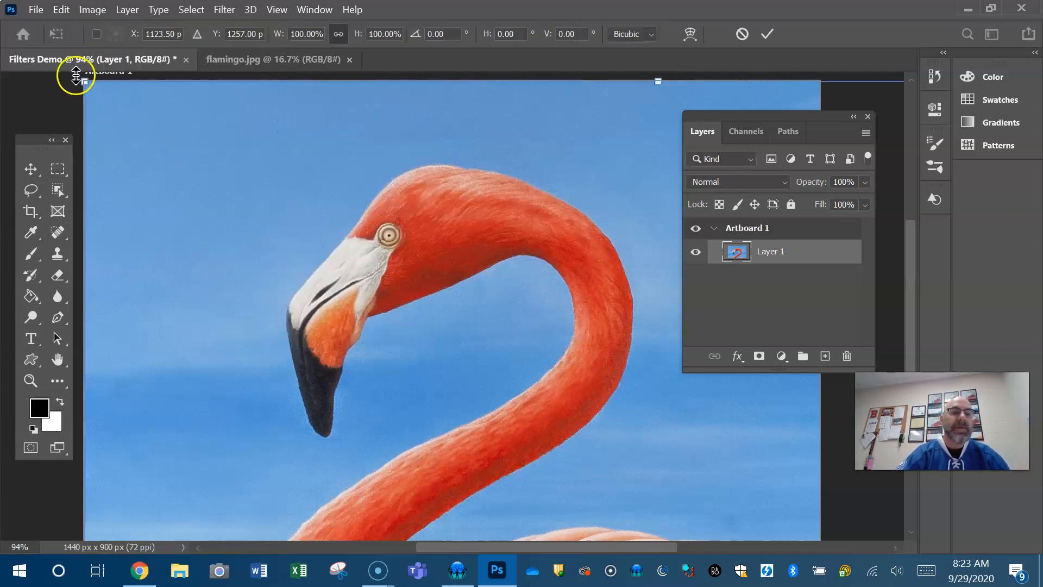
left_click_drag(84, 79, 469, 342)
left_click_drag(498, 459, 248, 190)
left_click_drag(133, 145, 516, 398)
left_click_drag(545, 501, 228, 190)
left_click_drag(112, 168, 408, 419)
left_click_drag(489, 463, 311, 152)
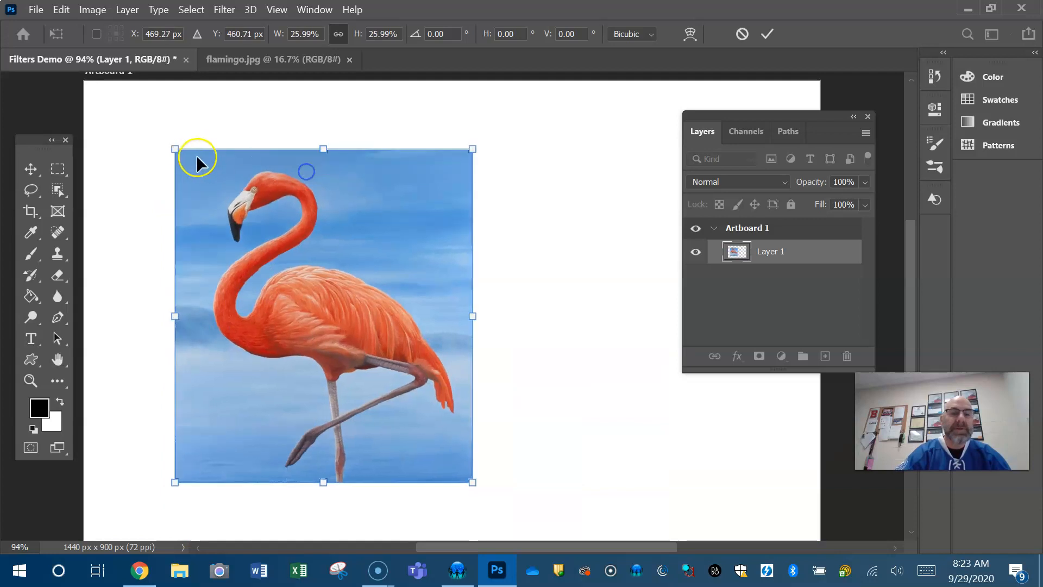
left_click_drag(176, 150, 319, 284)
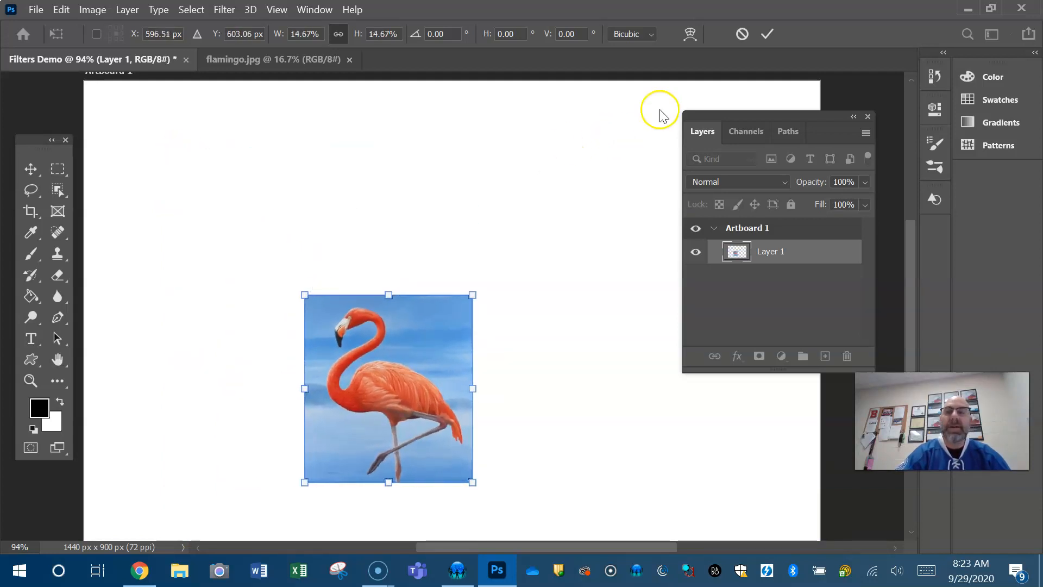
left_click(768, 34)
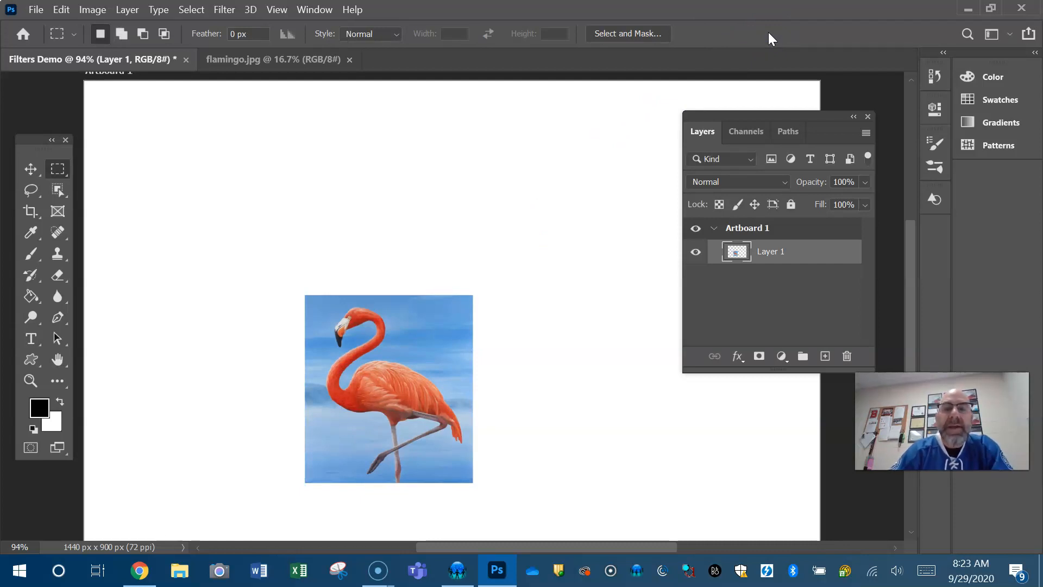
- Move the flamingo image to the upper-left corner of the artboard and rename its layer "original"
left_click(277, 10)
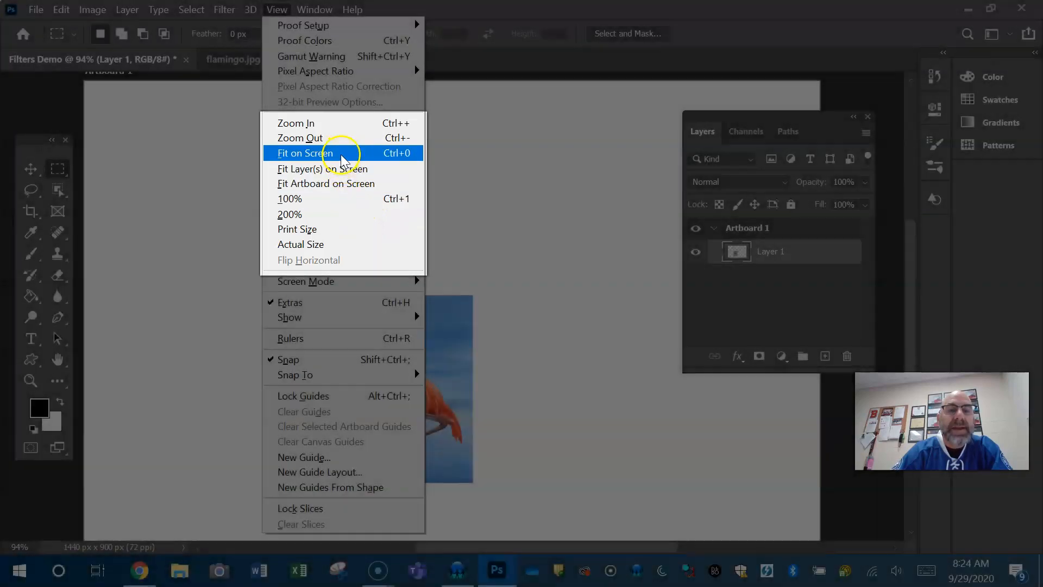
left_click(342, 155)
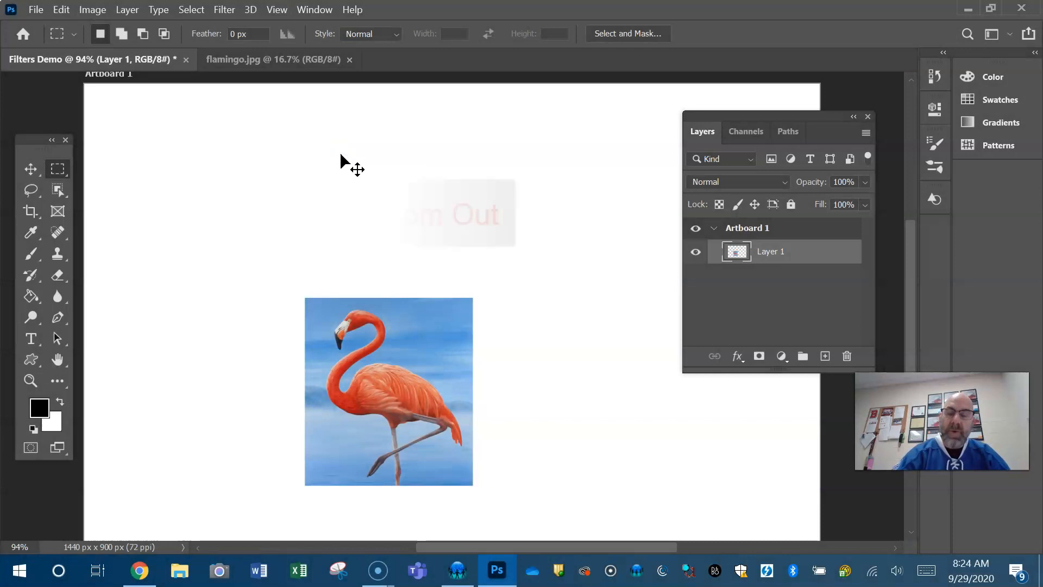
key("ctrl+minus")
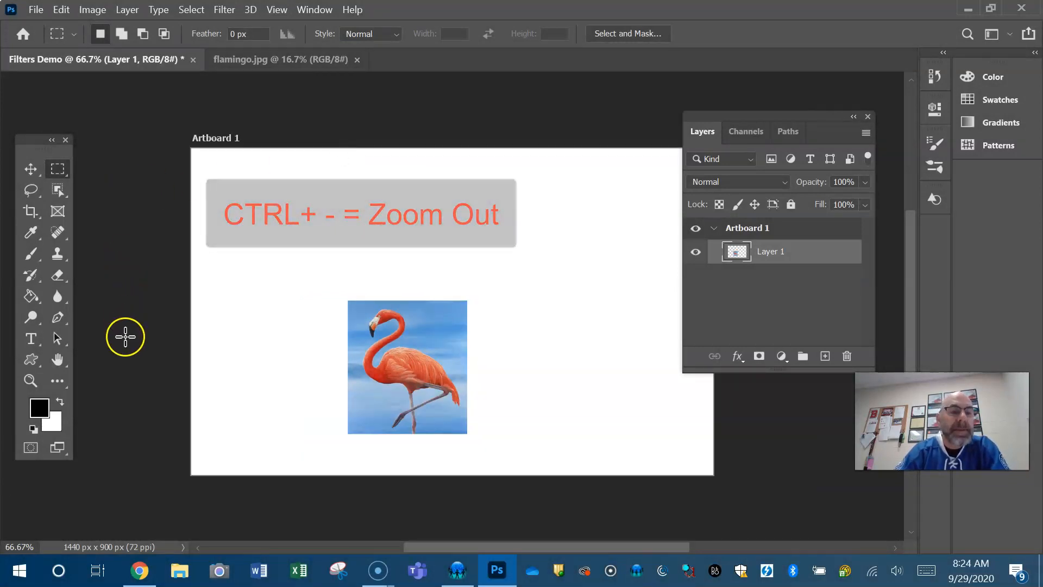
left_click(55, 359)
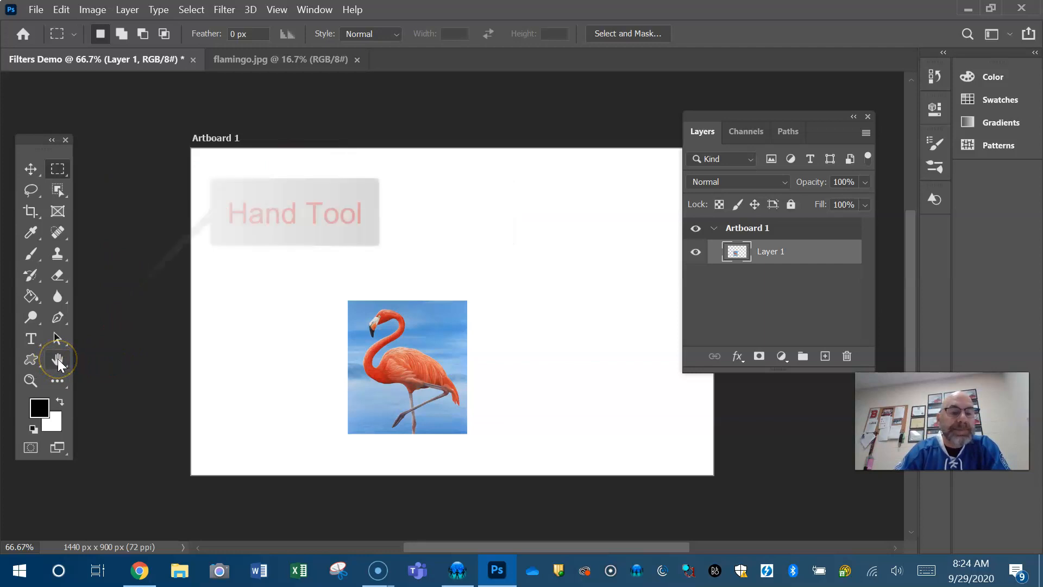
left_click_drag(514, 354, 386, 351)
mouse_move(434, 309)
left_mouse_down()
mouse_move(461, 338)
mouse_move(461, 377)
mouse_move(461, 328)
mouse_move(453, 382)
mouse_move(689, 366)
mouse_move(562, 389)
mouse_move(536, 300)
mouse_move(533, 400)
mouse_move(466, 407)
mouse_move(425, 394)
mouse_move(582, 377)
mouse_move(531, 284)
mouse_move(484, 354)
mouse_move(454, 319)
mouse_move(464, 319)
mouse_move(454, 321)
left_mouse_up()
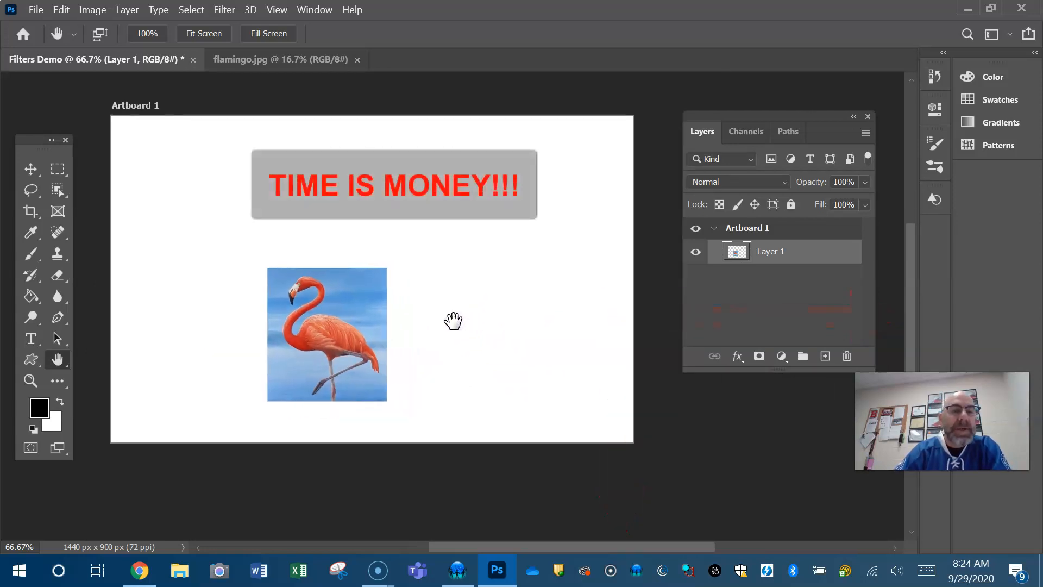
left_click(32, 169)
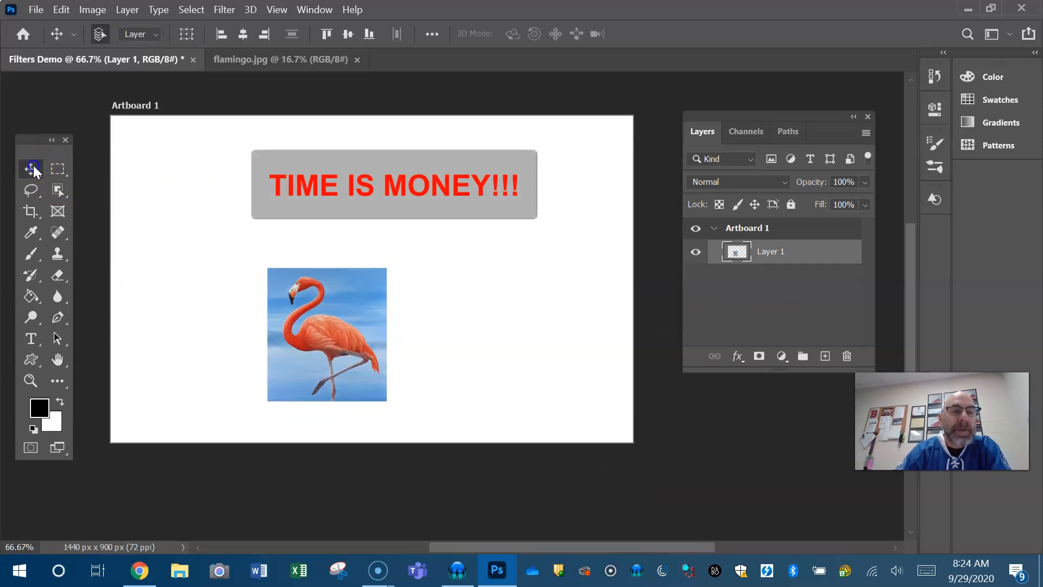
left_click_drag(341, 338, 202, 204)
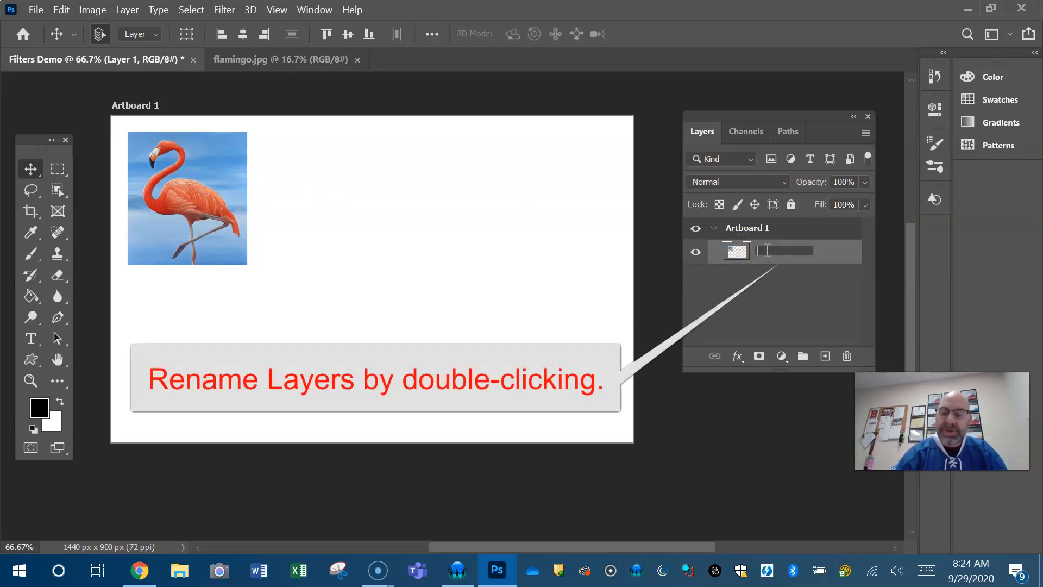
type("riginal")
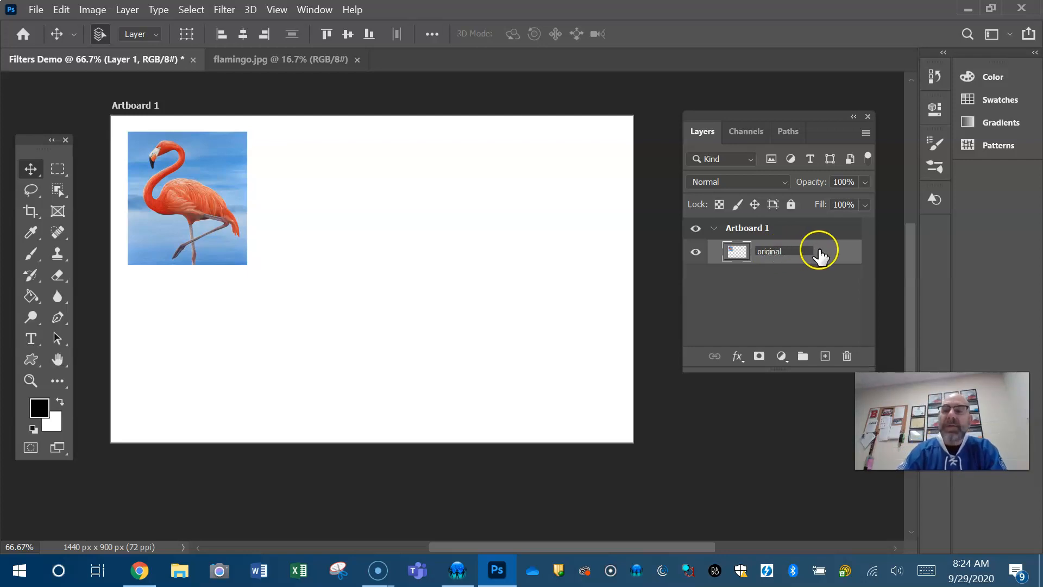
left_click(801, 289)
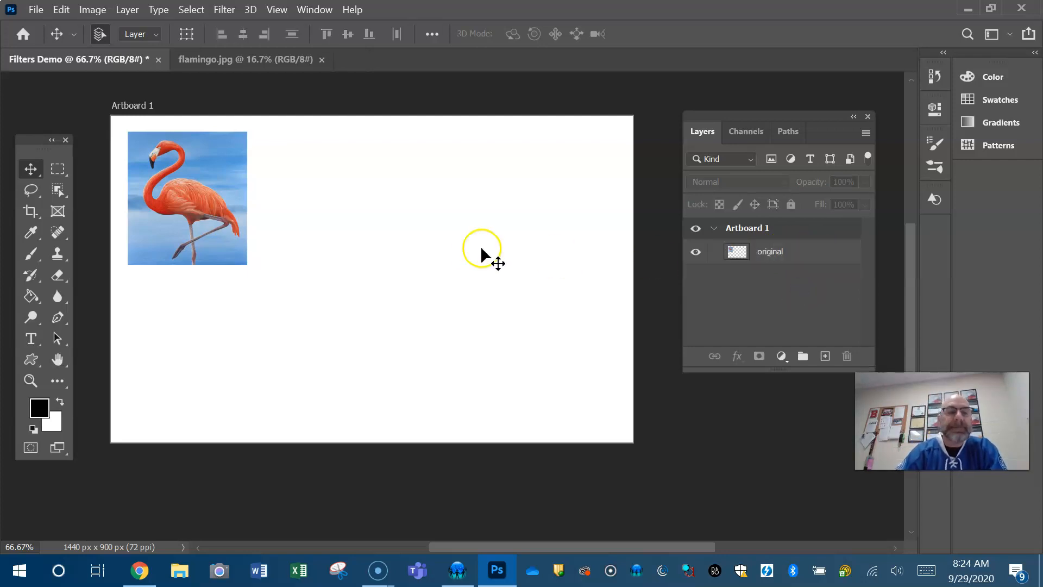
- Add the horizontal text caption "original" below the flamingo image
left_click(31, 339)
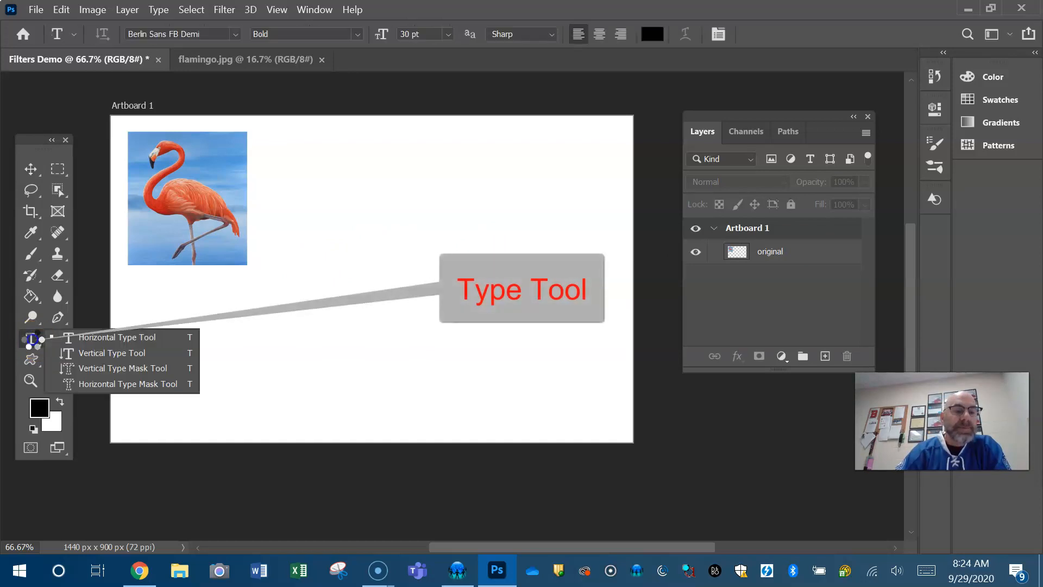
left_click(100, 337)
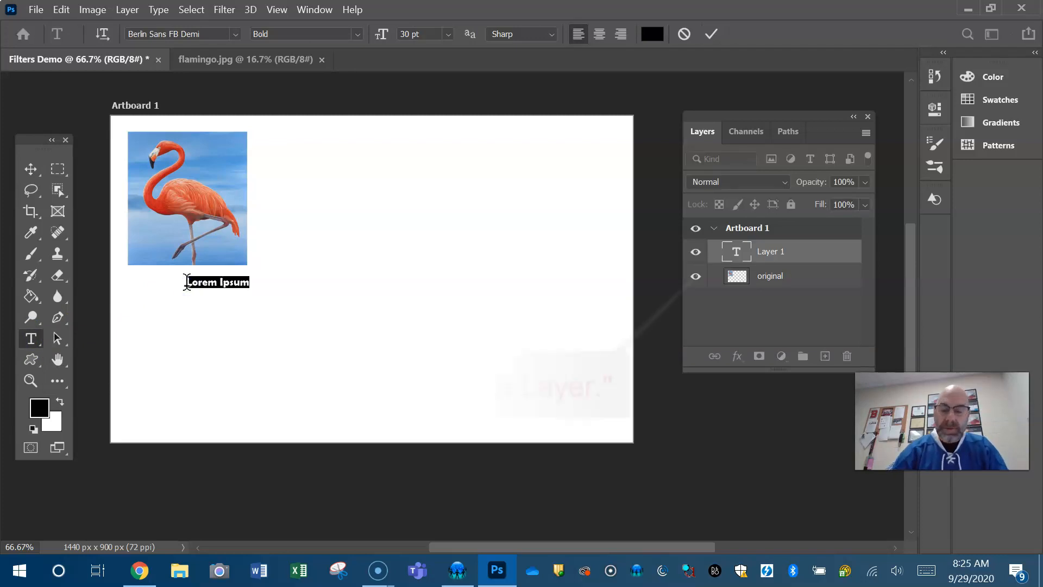
left_click(187, 282)
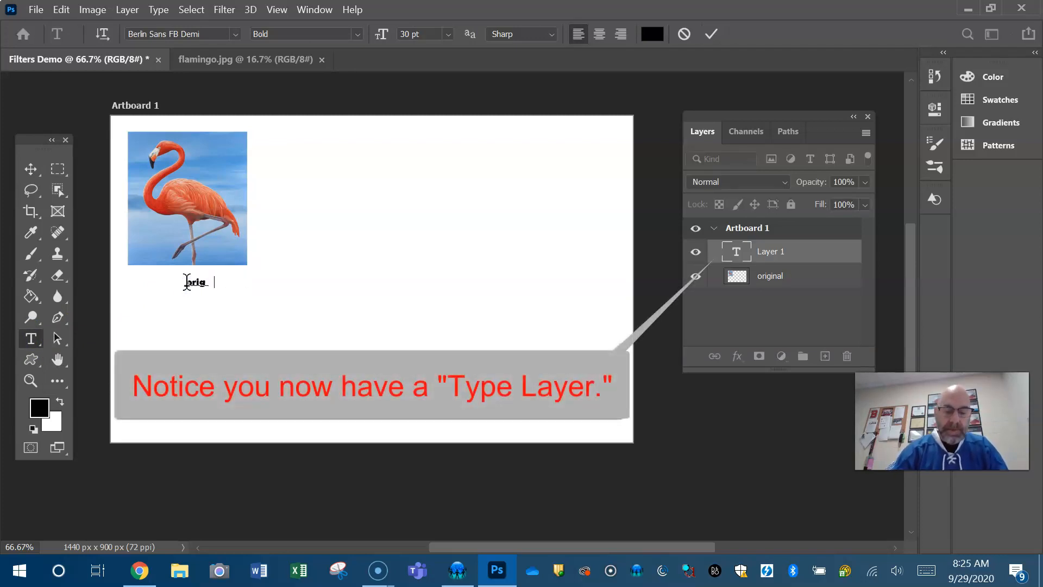
- Center the caption beneath the flamingo image and nudge it up closer to the picture's lower edge
left_click(30, 169)
left_click_drag(199, 281, 175, 282)
key("Up")
key("Up")
key("Up")
key("Up")
key("Up")
key("Up")
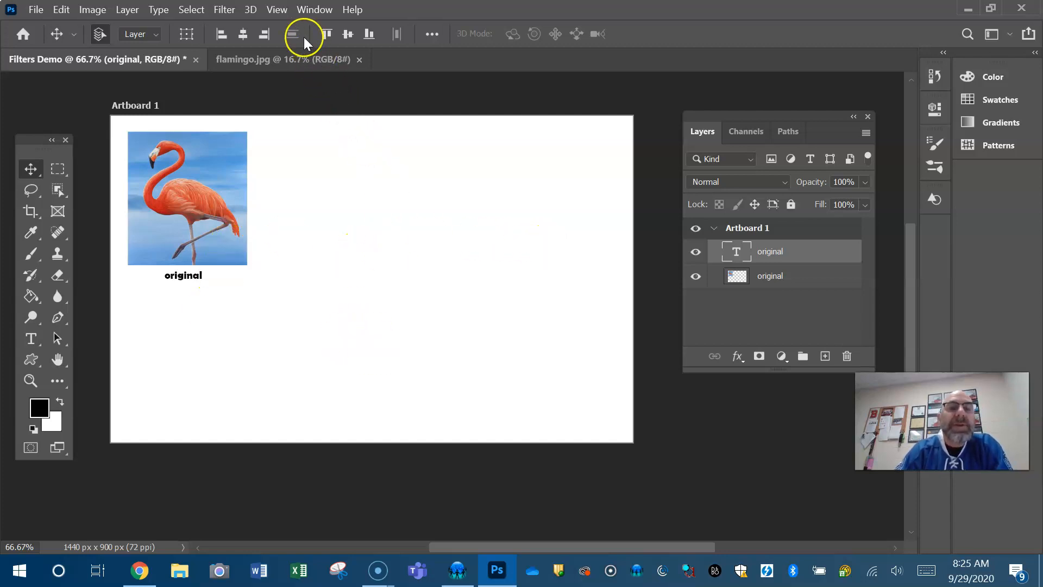
- Display the grid over the Filters Demo artboard to help line up the images
left_click(280, 12)
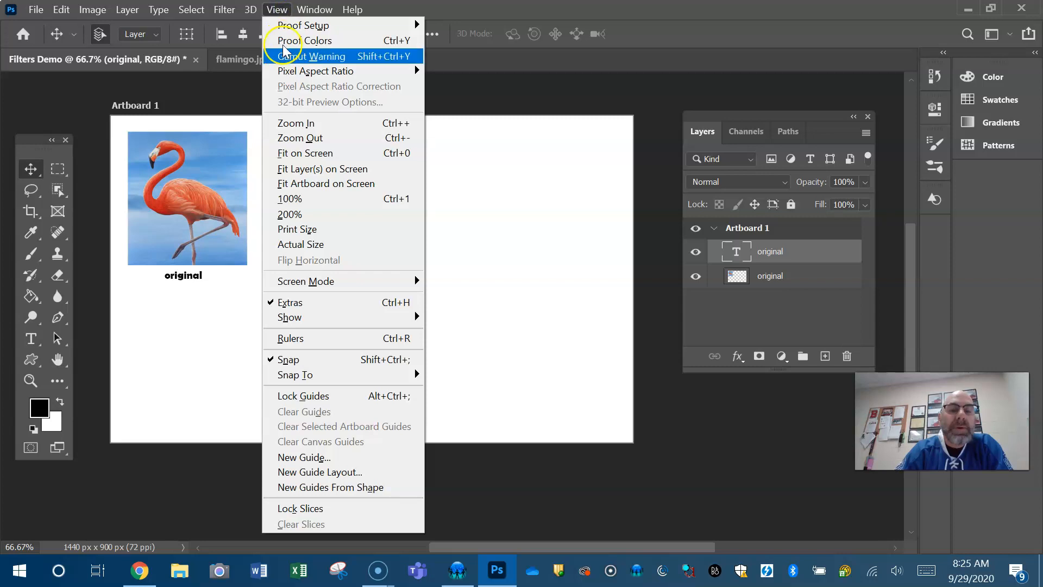
mouse_move(308, 325)
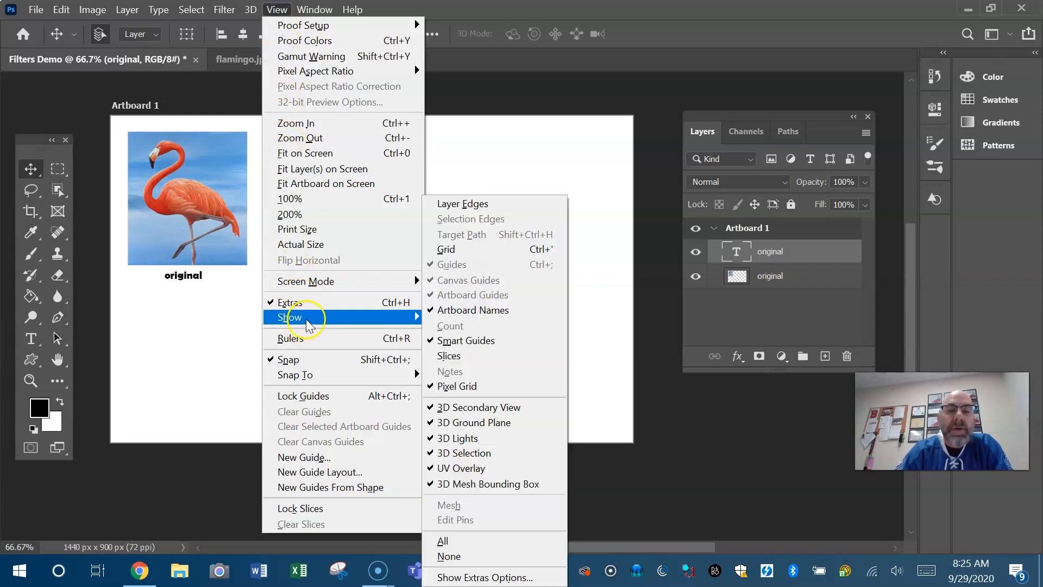
left_click(468, 253)
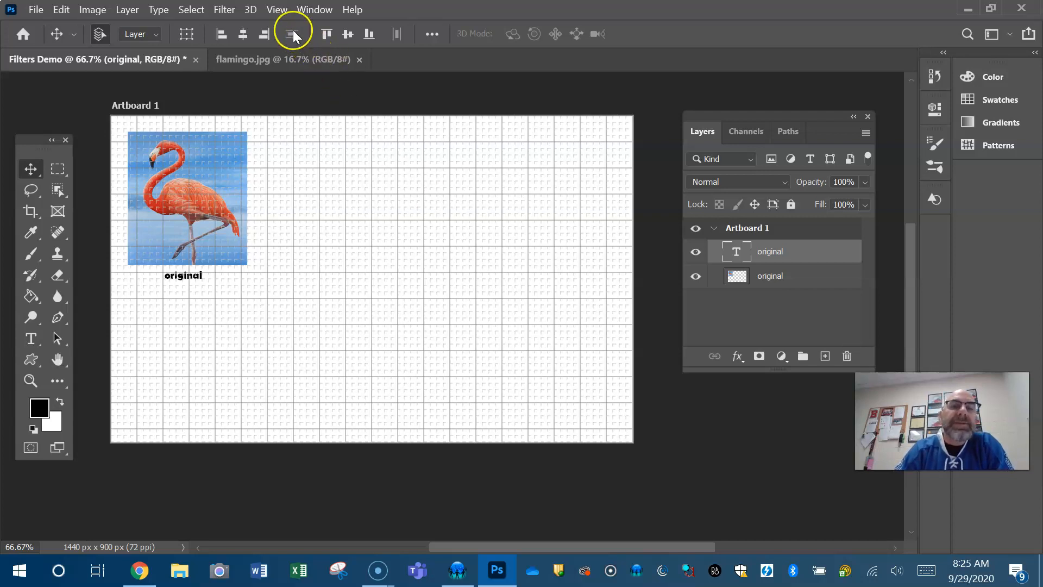
- Display the rulers around the canvas with pixels as their unit
left_click(278, 10)
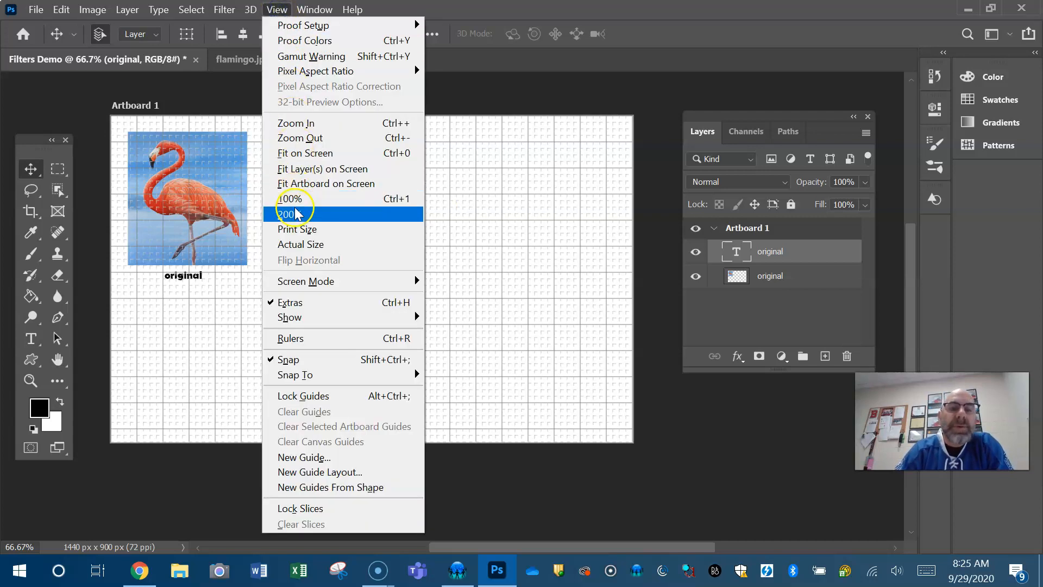
left_click(294, 338)
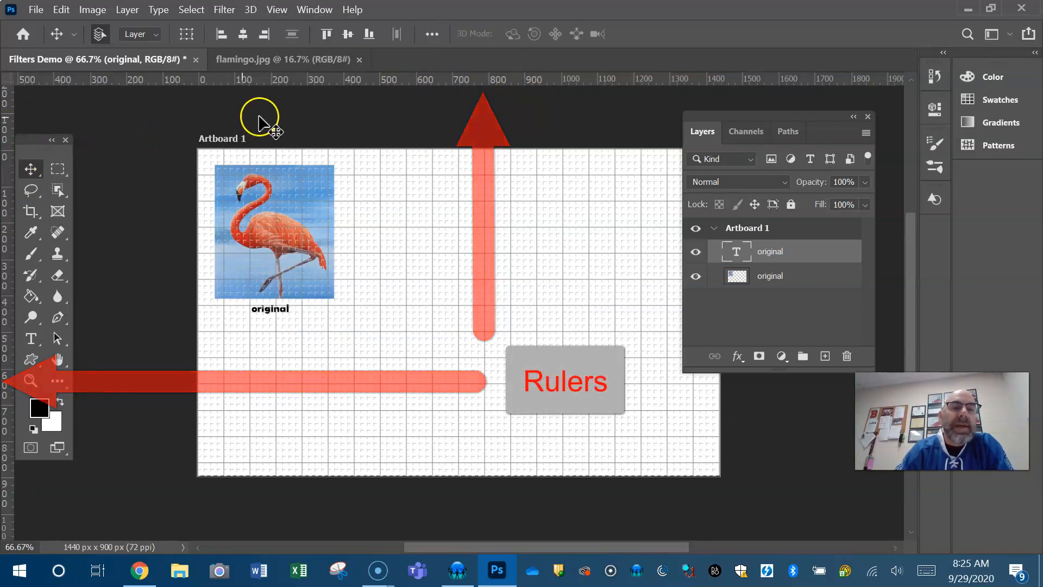
right_click(397, 79)
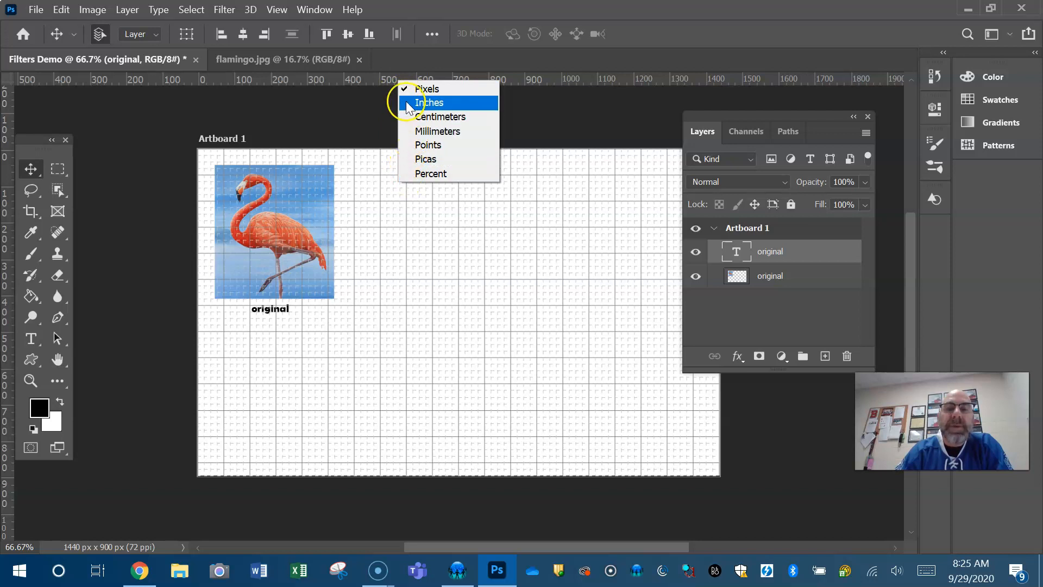
left_click(429, 90)
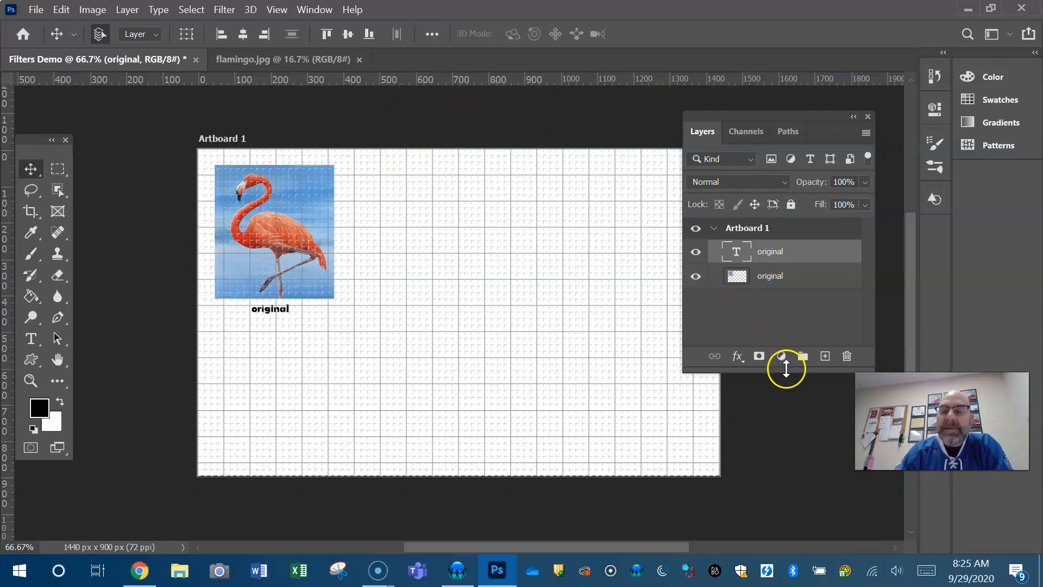
- Lengthen the Layers panel and duplicate the "original" flamingo image layer as "original copy" on Artboard 1
left_click_drag(771, 380, 741, 495)
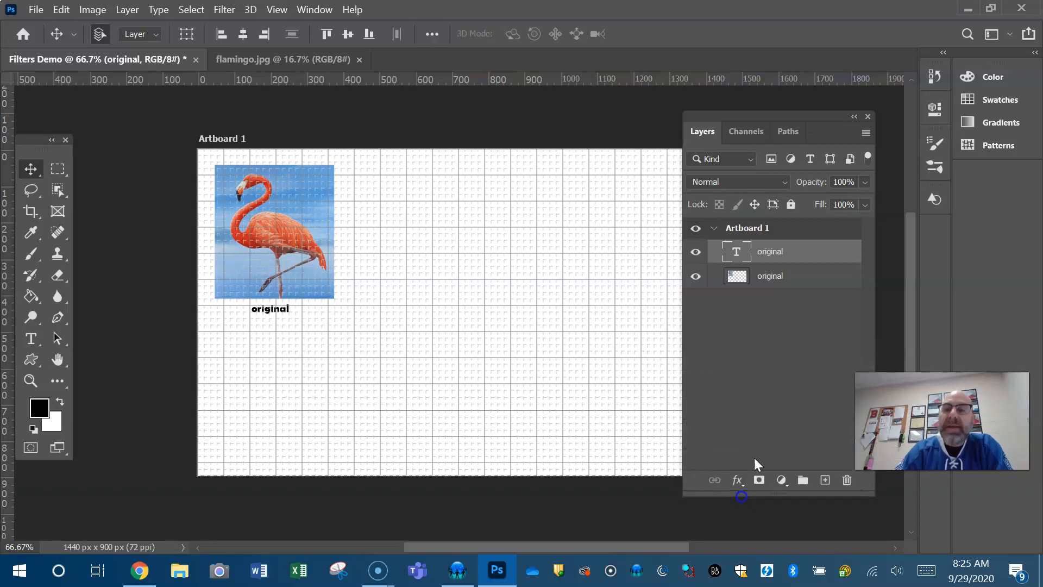
right_click(777, 276)
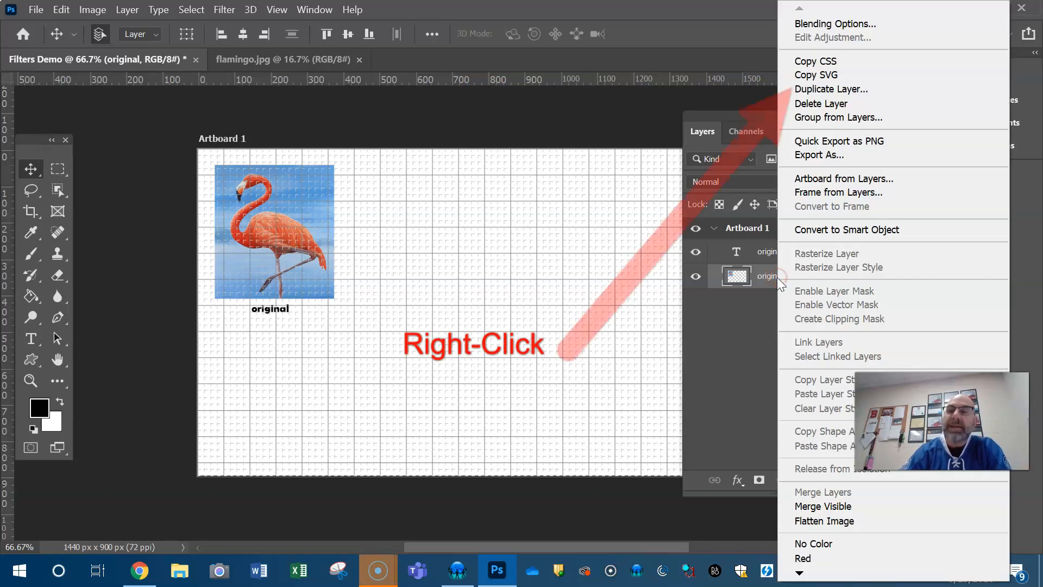
left_click(835, 89)
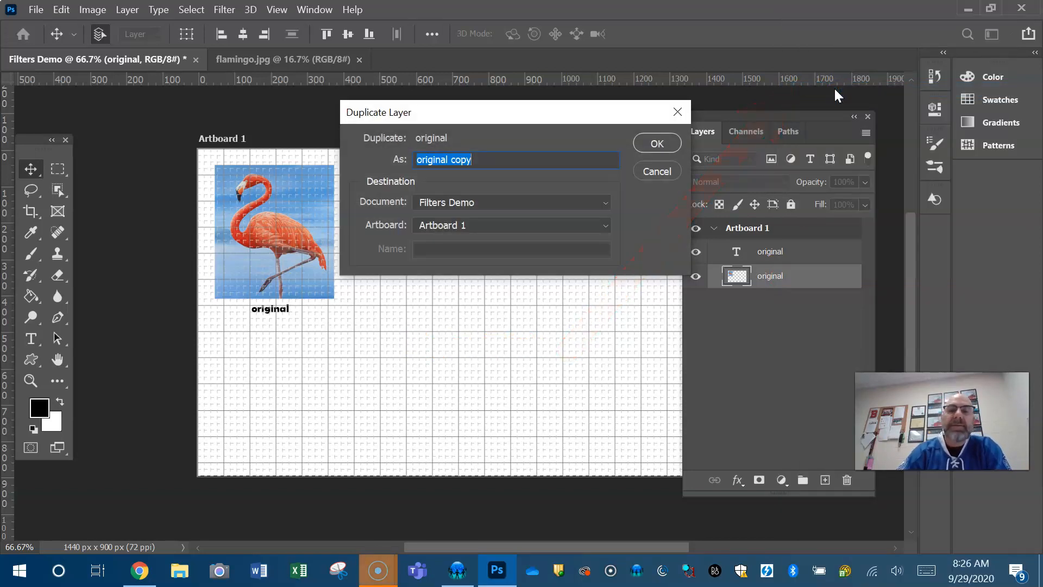
left_click(659, 143)
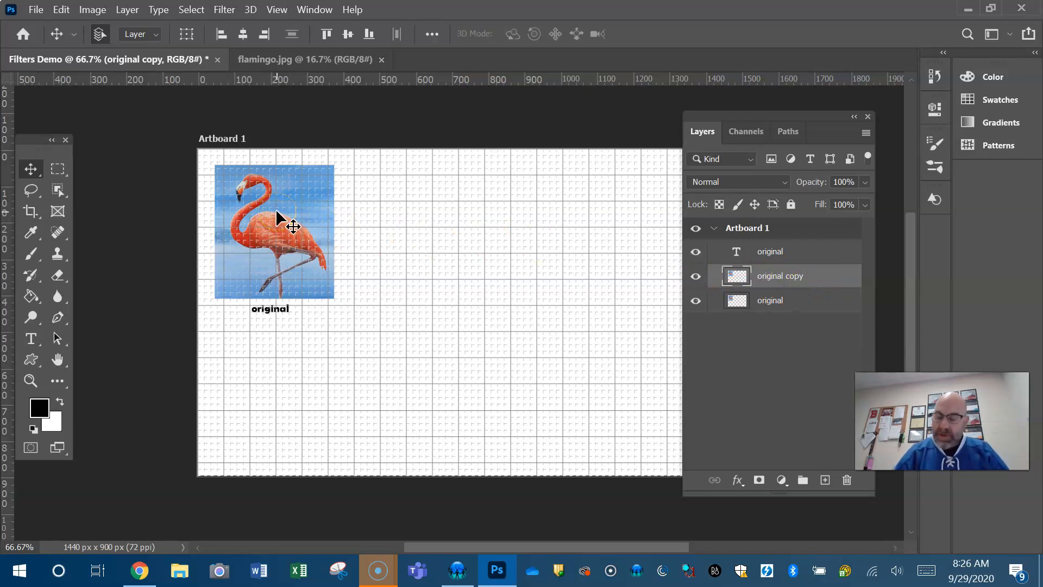
- Shift the duplicated flamingo horizontally to the right of the original, leaving a clear gap between the two pictures
mouse_move(276, 209)
left_mouse_down()
mouse_move(289, 211)
mouse_move(277, 213)
left_mouse_up()
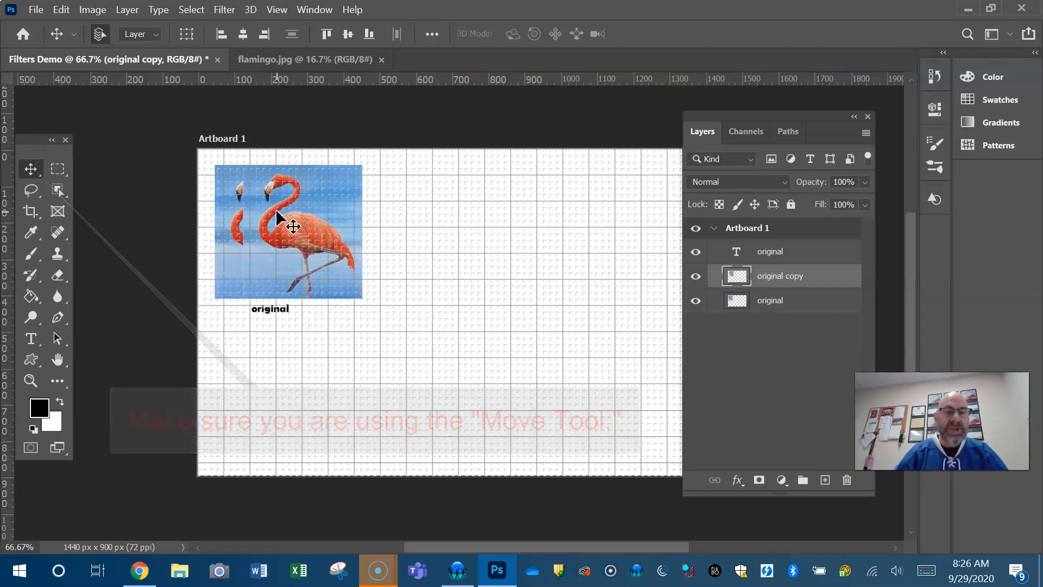
key("shift+Right")
key("shift+Right")
key("shift+Right")
key("shift+Right")
key("shift+Right")
key("shift+Right")
key("shift+Right")
key("shift+Right")
key("shift+Right")
key("shift+Right")
key("shift+Right")
key("shift+Right")
key("shift+Right")
key("shift+Right")
key("shift+Right")
key("shift+Right")
key("shift+Right")
key("shift+Right")
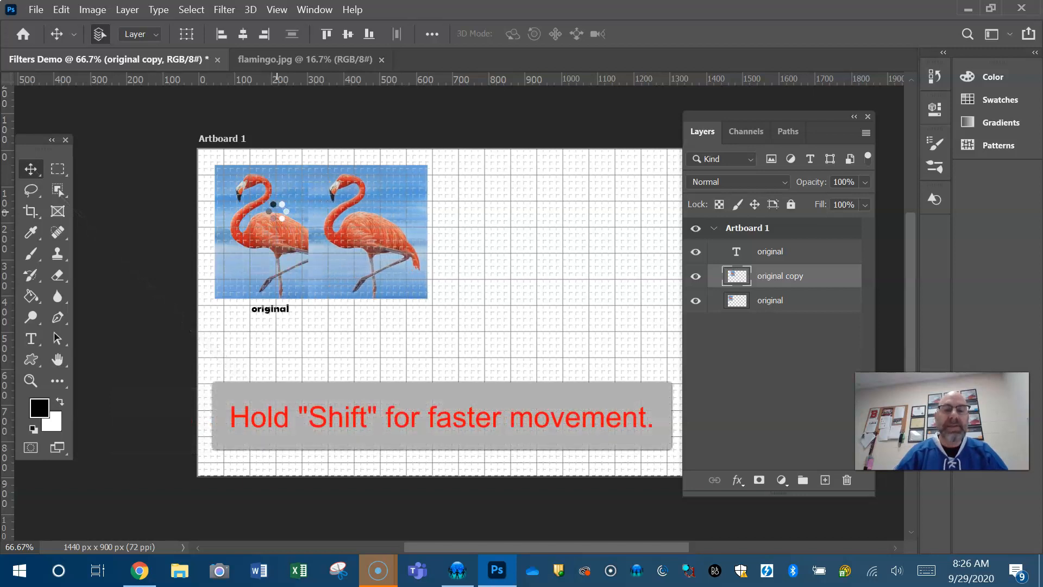
key("shift+Right")
key("shift+Right")
key("shift+Right")
key("shift+Right")
key("shift+Right")
key("shift+Right")
key("shift+Right")
key("shift+Right")
key("shift+Right")
key("shift+Right")
key("shift+Right")
key("shift+Right")
key("shift+Right")
key("shift+Right")
key("shift+Right")
key("shift+Right")
key("shift+Right")
key("shift+Right")
key("shift+Right")
key("shift+Right")
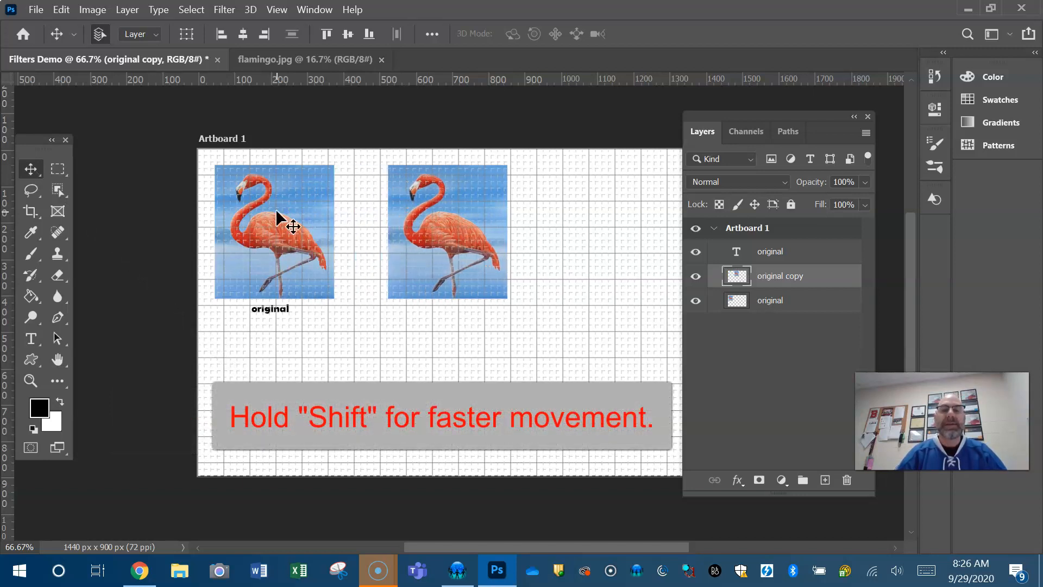
key("shift+Right")
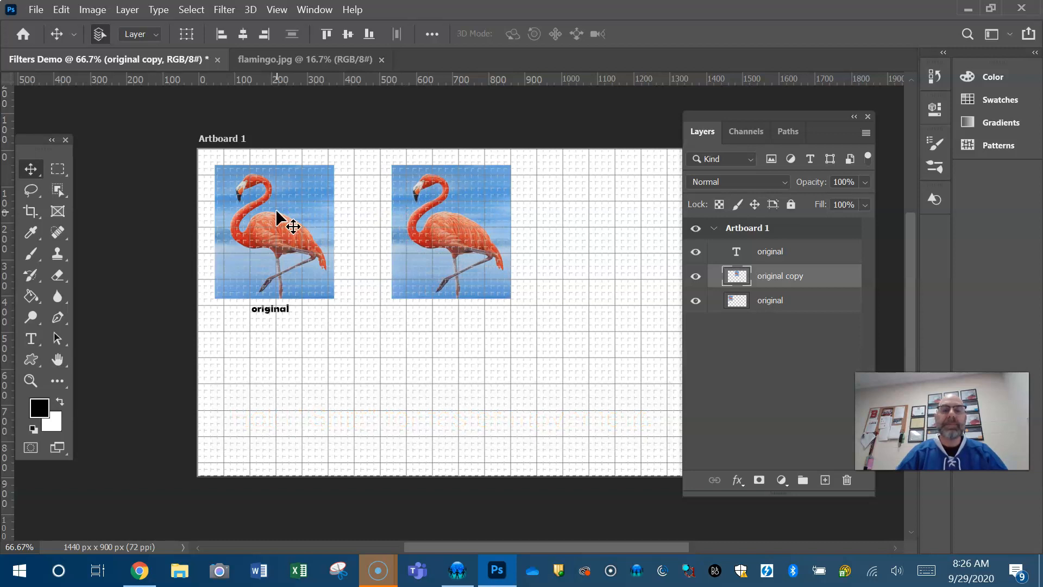
left_click_drag(275, 209, 274, 213)
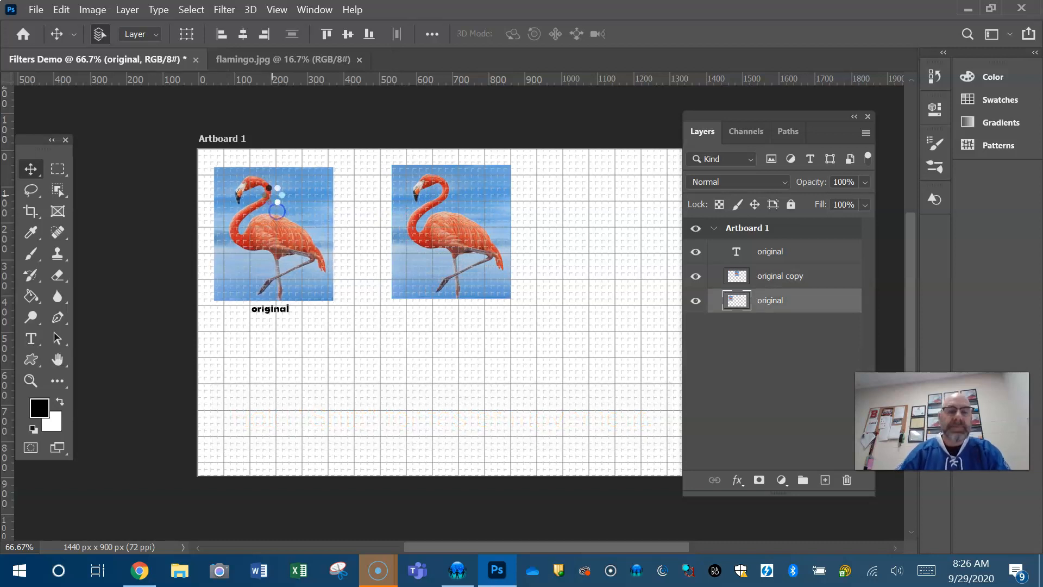
- Apply the Stained Glass texture filter to the "original copy" layer with cell size 6 and light intensity 2
left_click(569, 234)
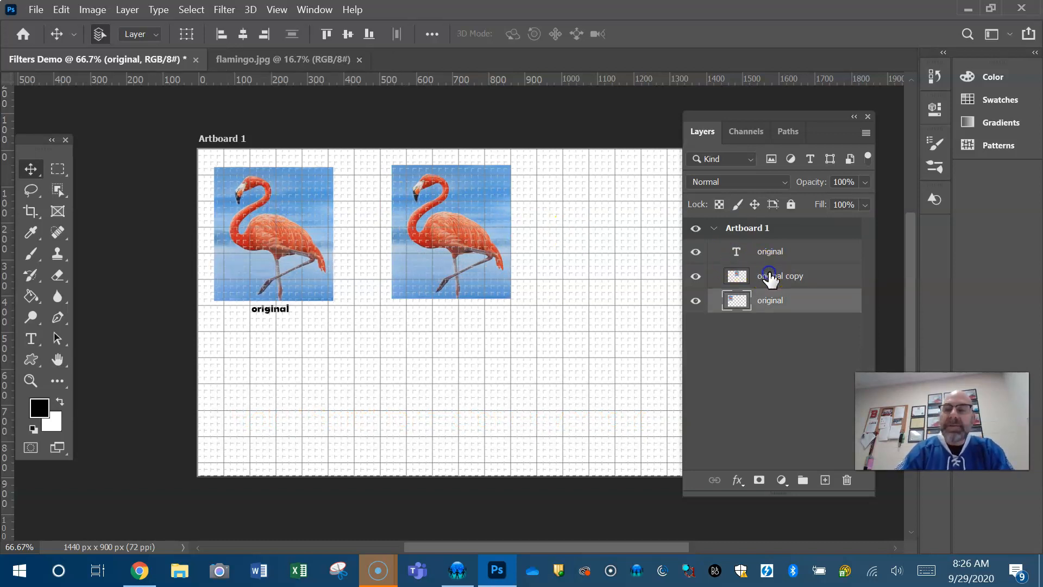
left_click(769, 274)
left_click(224, 10)
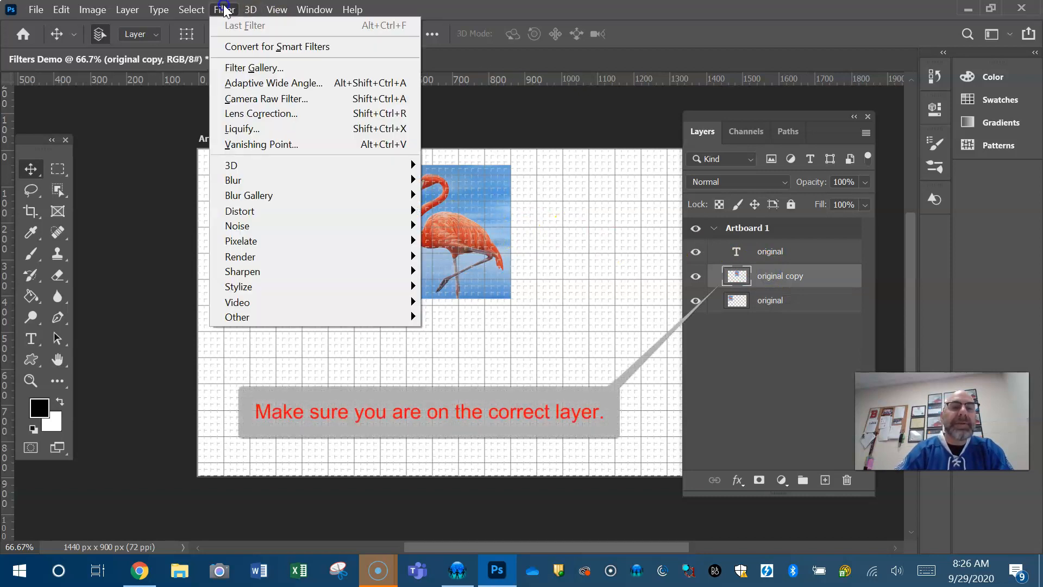
left_click(239, 68)
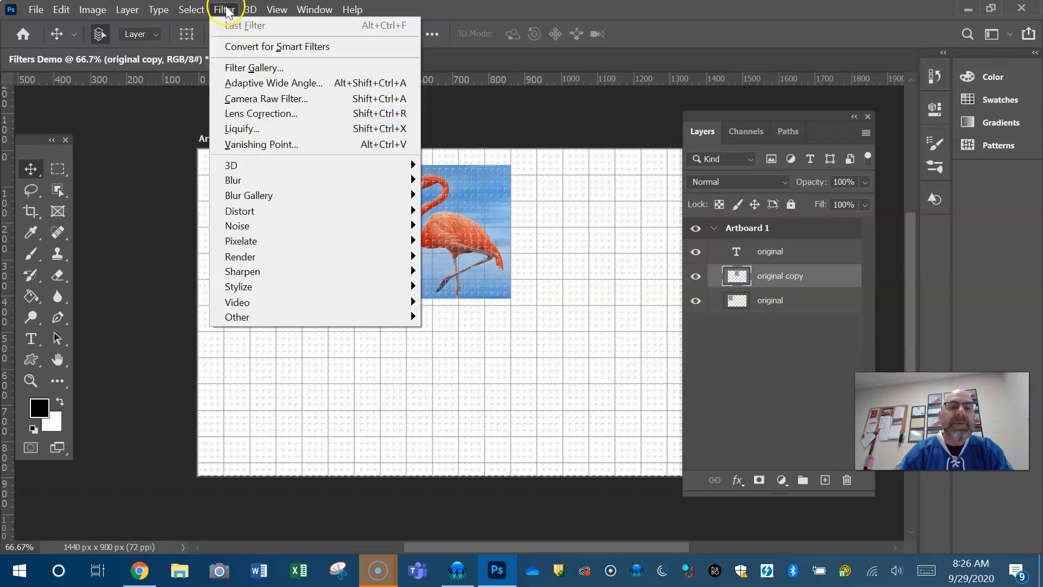
left_click(258, 68)
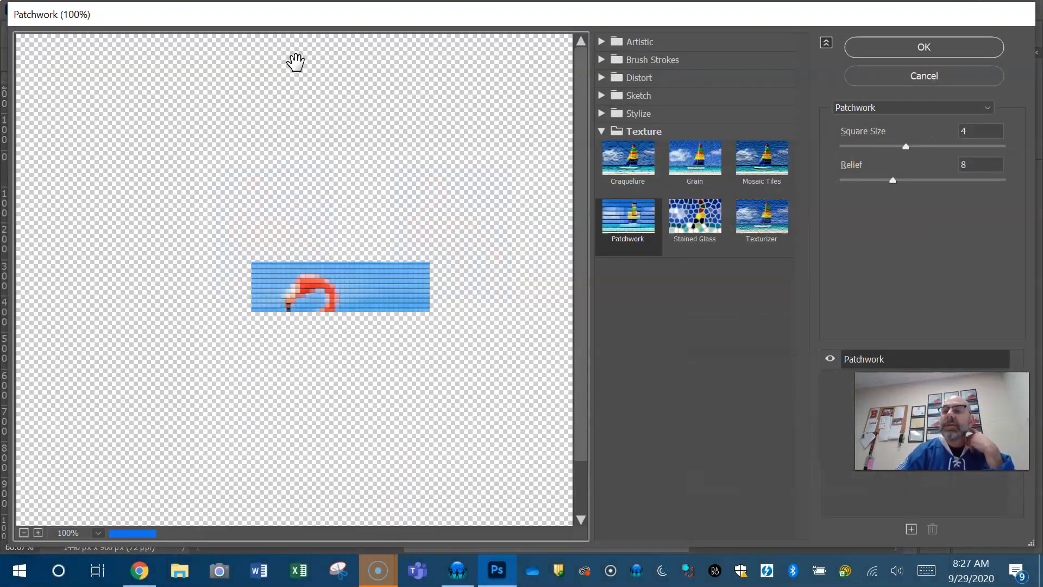
left_click(695, 213)
left_click_drag(869, 147, 854, 148)
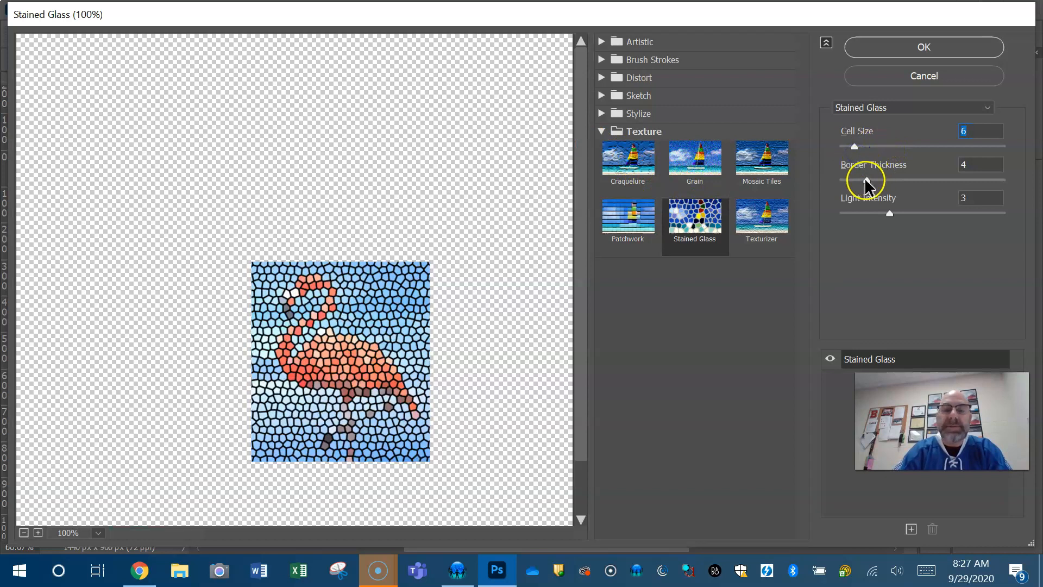
mouse_move(887, 216)
left_mouse_down()
mouse_move(920, 217)
mouse_move(868, 220)
left_mouse_up()
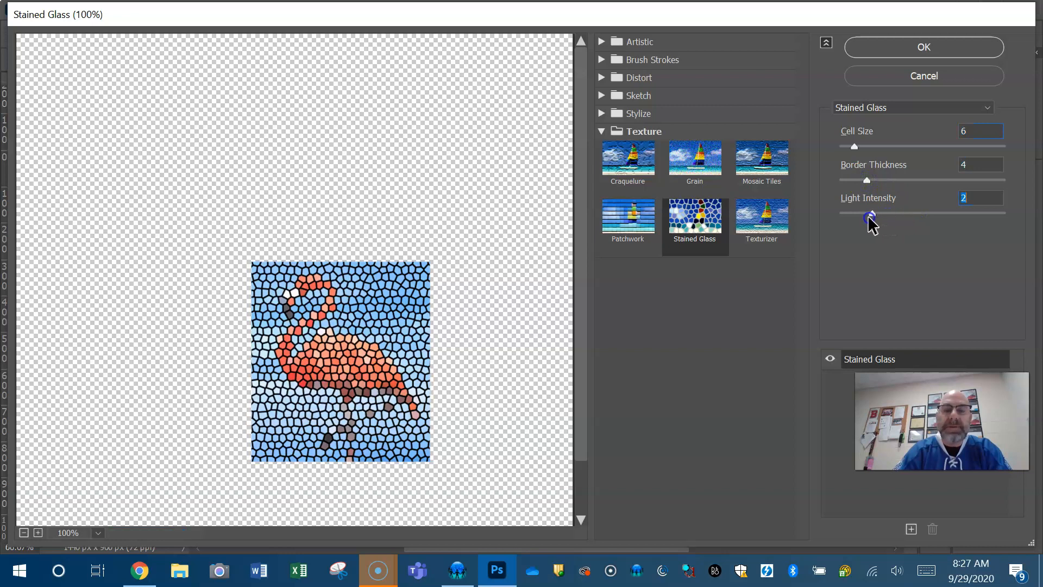
left_click(923, 48)
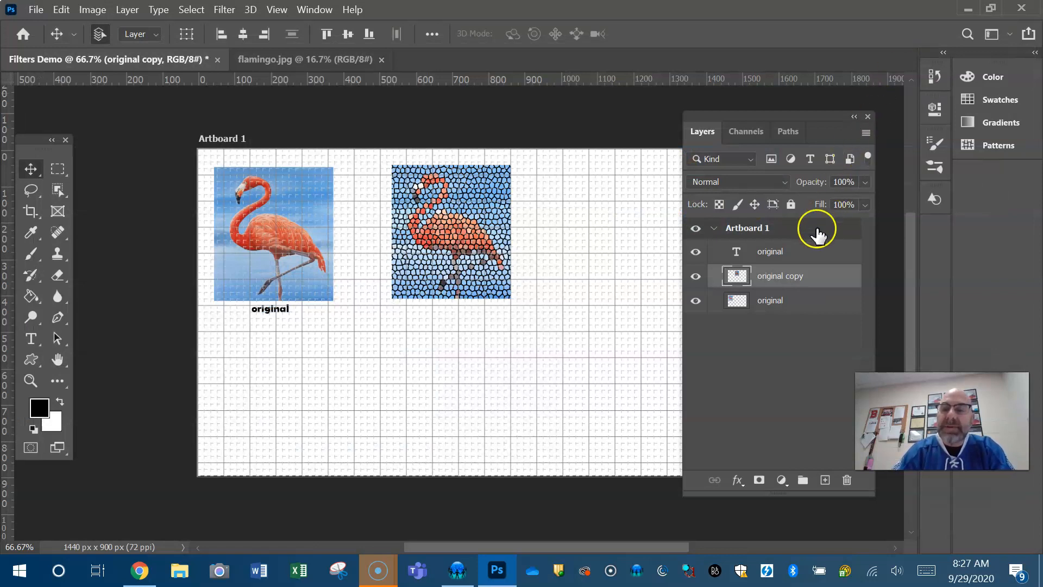
- Add a horizontal text caption reading "stained glass" below the filtered flamingo
left_click(807, 253)
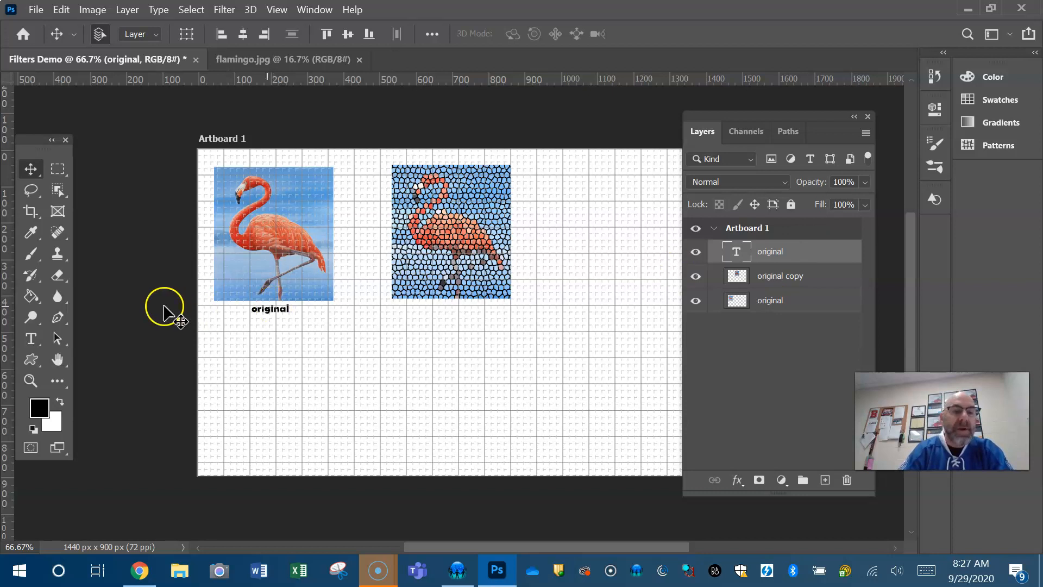
left_click(33, 338)
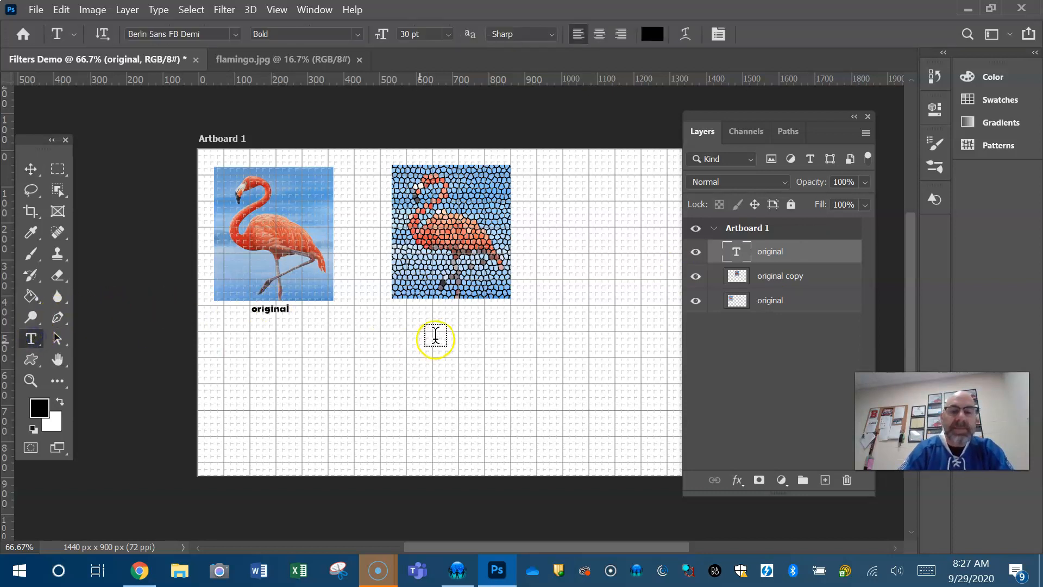
left_click(452, 314)
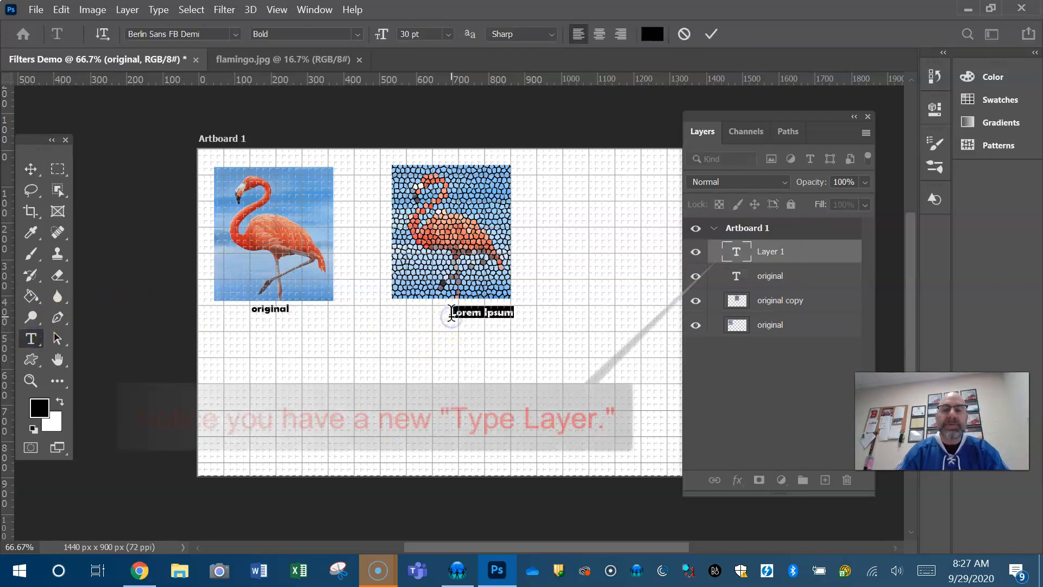
left_click(451, 314)
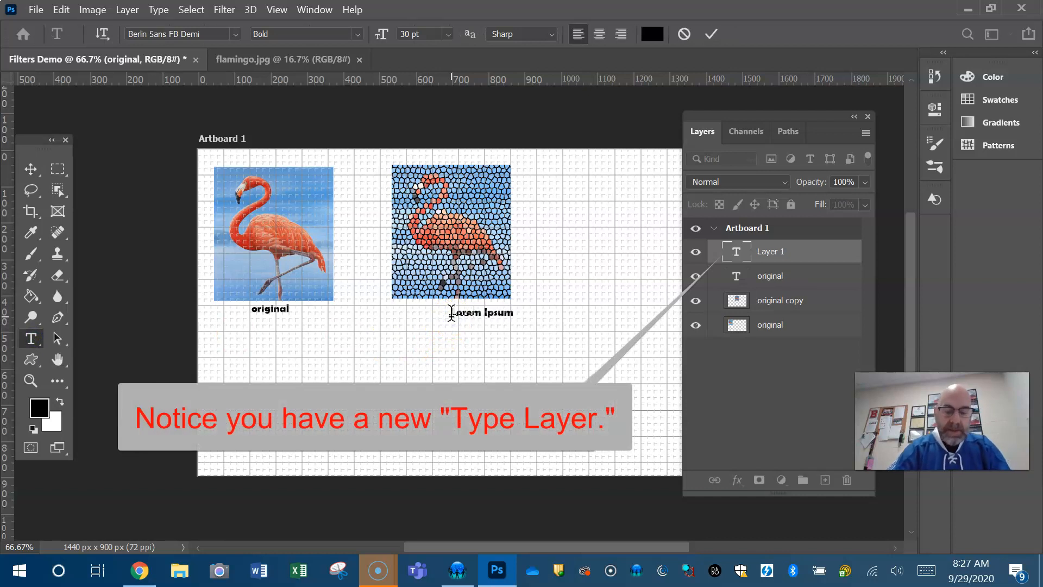
type("stained glass")
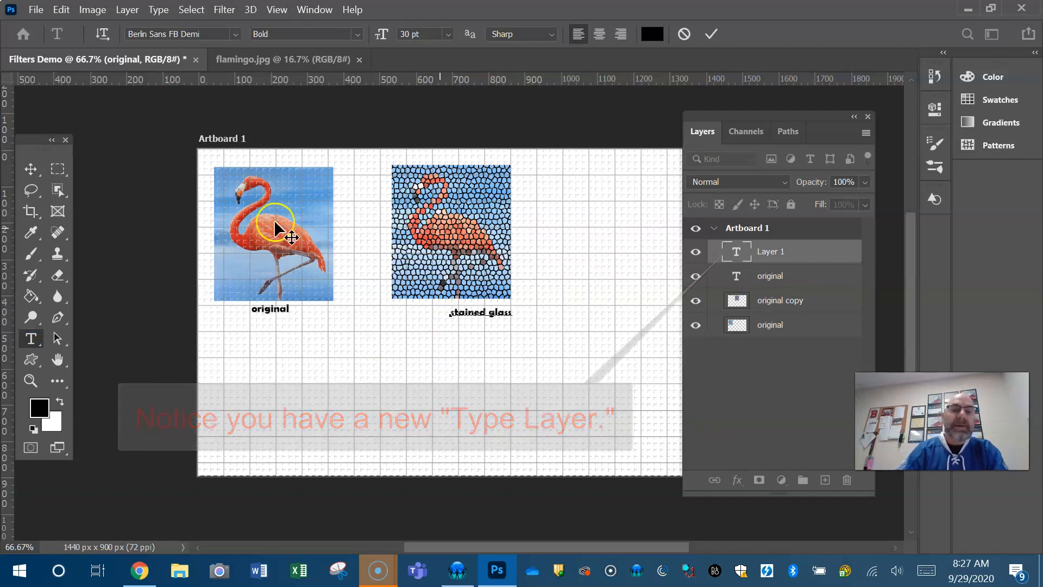
- Nudge the "stained glass" caption left and up so it sits centered just beneath the filtered flamingo
left_click(28, 164)
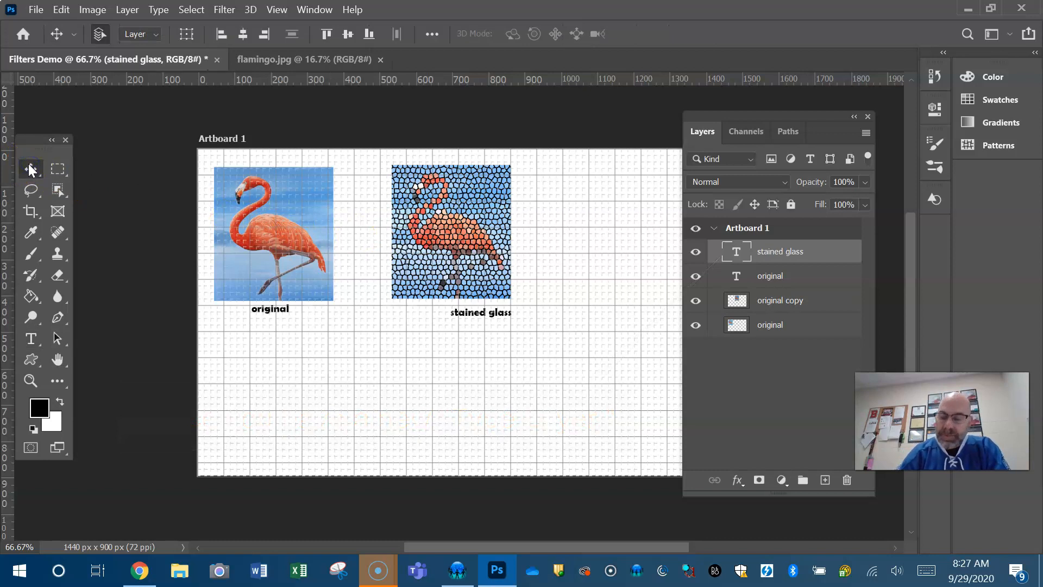
key("Left")
key("Left")
key("Left")
key("Left")
key("Left")
key("Left")
key("Left")
key("Left")
key("Left")
key("Left")
key("Left")
key("Left")
key("Left")
key("Left")
key("Left")
key("Left")
key("Left")
key("Left")
key("Left")
key("Left")
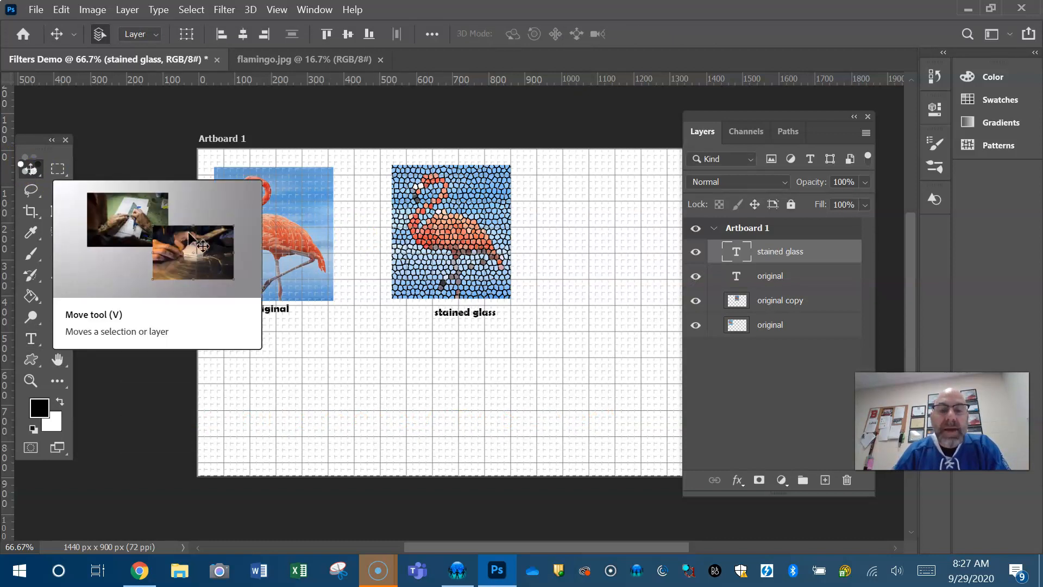
key("Left")
key("Left")
key("Left")
key("Left")
key("Up")
key("Up")
key("Up")
key("Up")
key("Up")
key("Up")
key("Up")
key("Up")
key("Up")
key("Up")
key("Up")
key("Up")
key("Up")
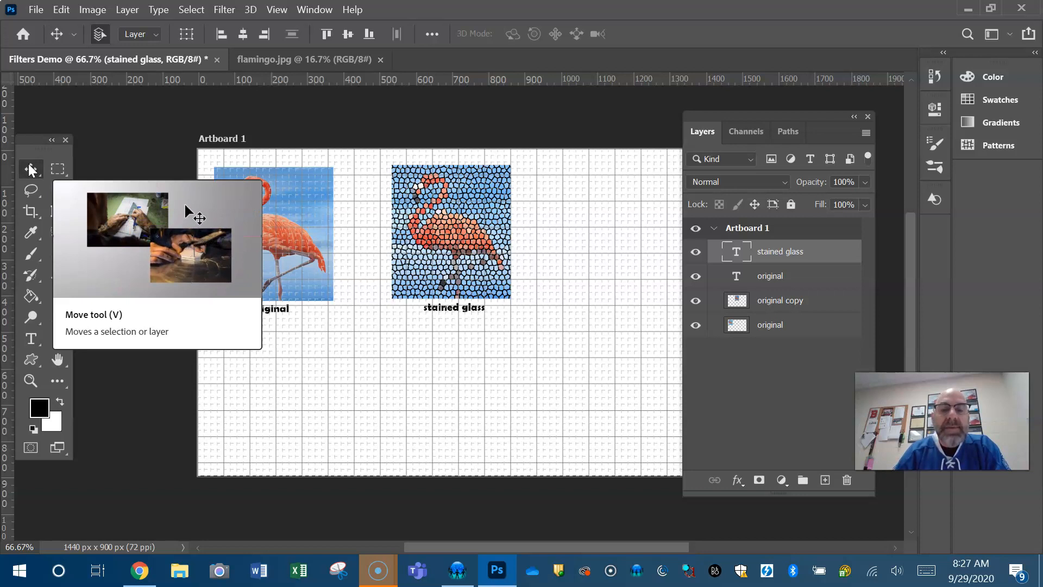
- Rename the "original copy" image layer as "stained glass"
double_click(780, 301)
type("stai")
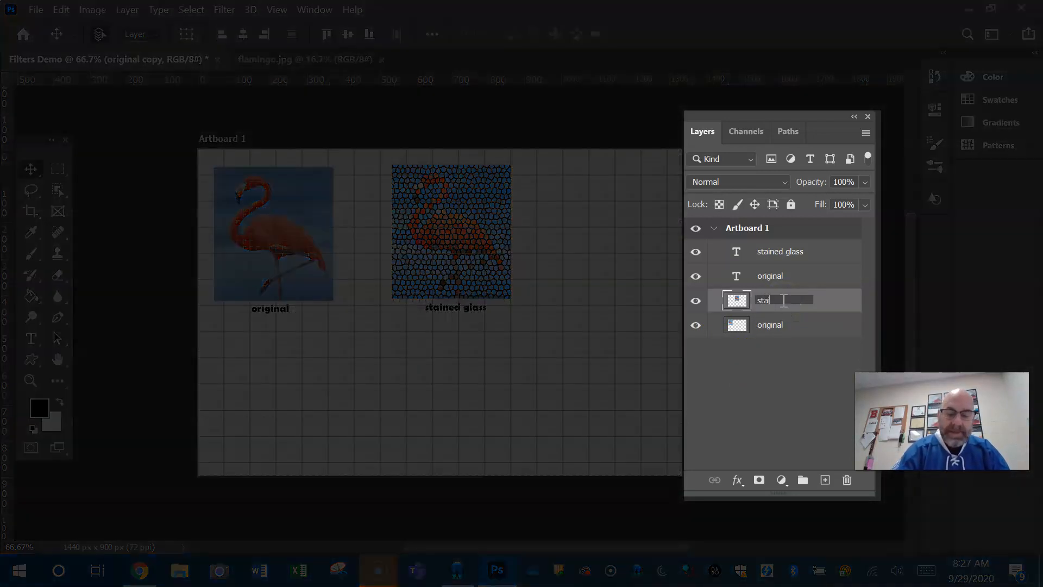
type("ned glass")
left_click(797, 386)
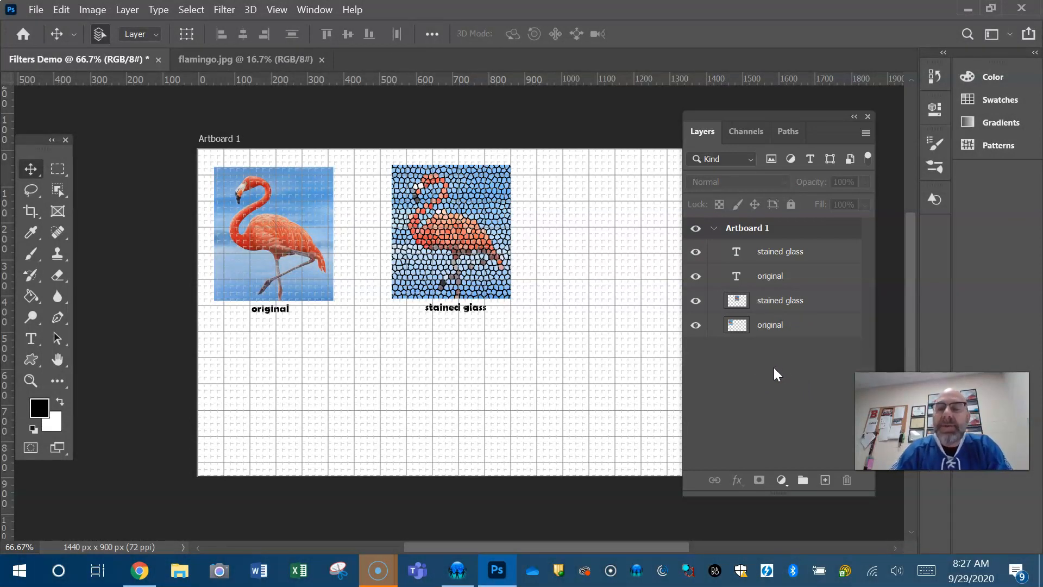
- Duplicate the "stained glass" image layer as "stained glass copy" on Artboard 1
left_click(802, 301)
right_click(803, 301)
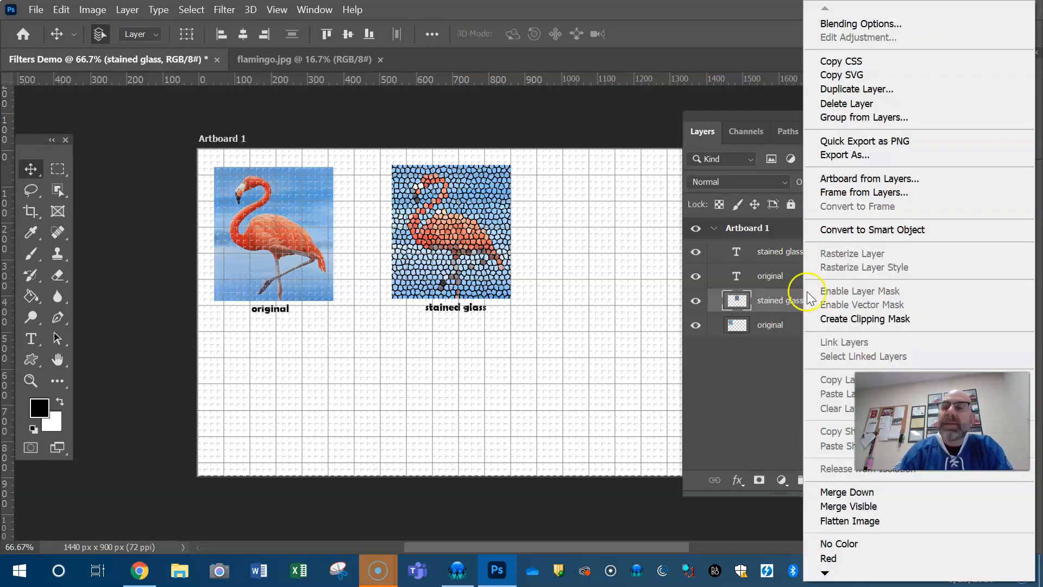
left_click(872, 90)
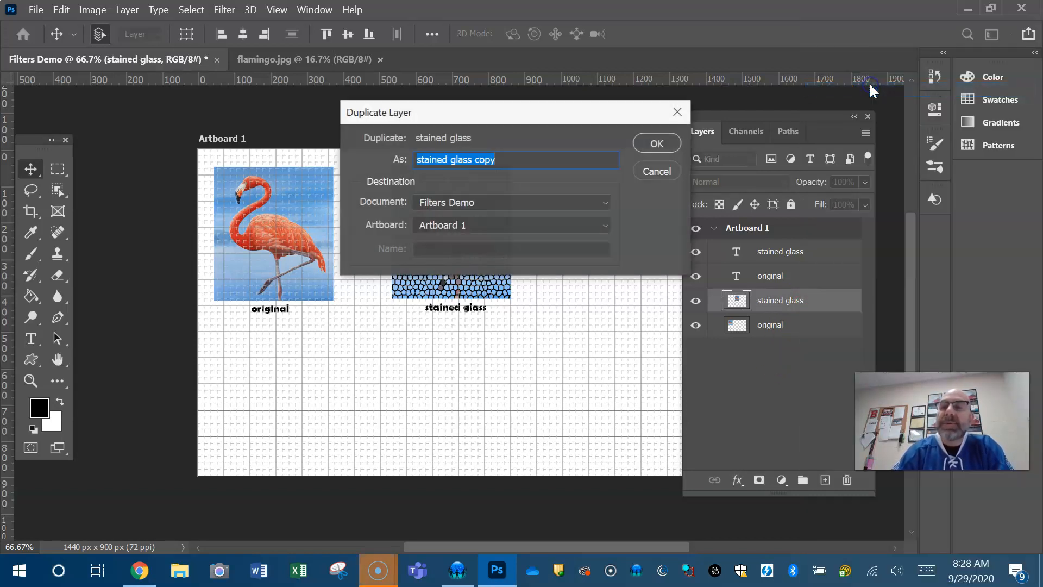
left_click(657, 143)
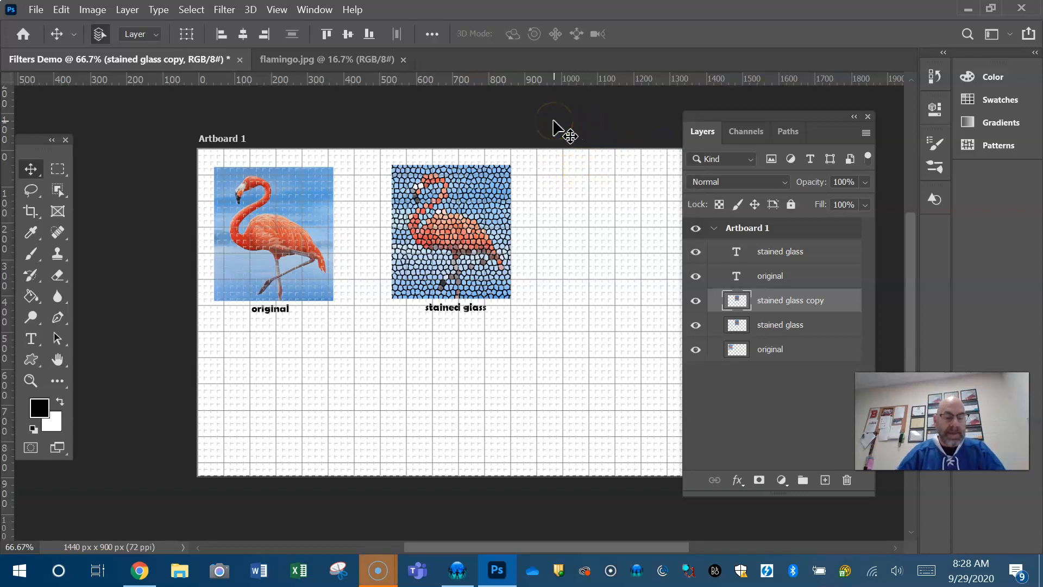
- Move the "stained glass copy" image straight right to form a third column, clearing the Layers panel off the artboard area
key("shift+Right")
key("shift+Right")
key("shift+Right")
key("shift+Right")
key("shift+Right")
key("shift+Right")
key("shift+Right")
key("shift+Right")
key("shift+Right")
key("shift+Right")
key("shift+Right")
key("shift+Right")
key("shift+Right")
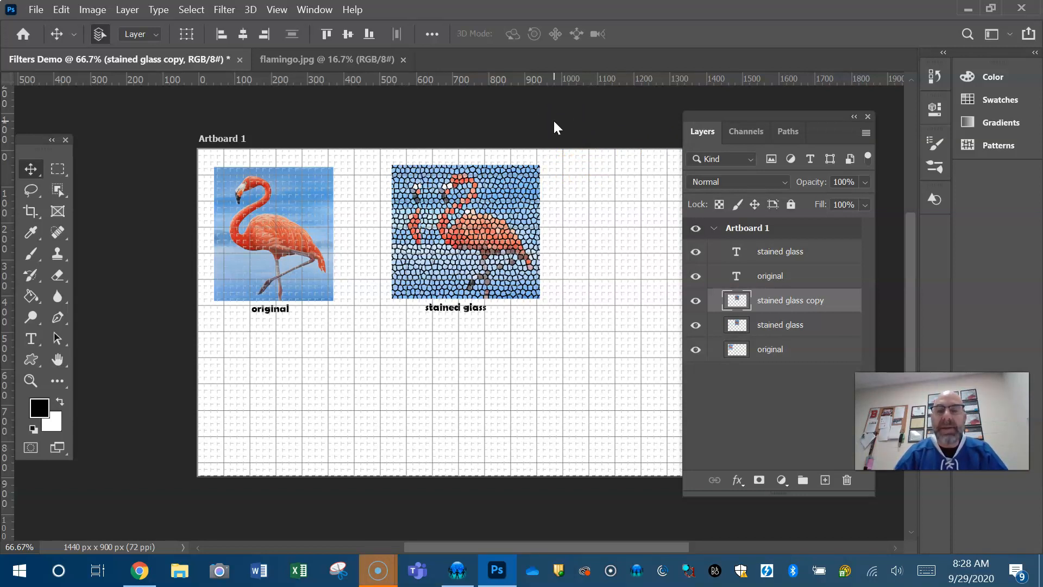
key("shift+Right")
key("shift+Right")
key("shift+Right")
key("shift+Right")
key("shift+Right")
key("shift+Right")
key("shift+Right")
key("shift+Right")
key("shift+Right")
key("shift+Right")
key("shift+Right")
key("shift+Right")
key("shift+Right")
key("shift+Right")
key("shift+Right")
key("shift+Right")
key("shift+Right")
key("shift+Right")
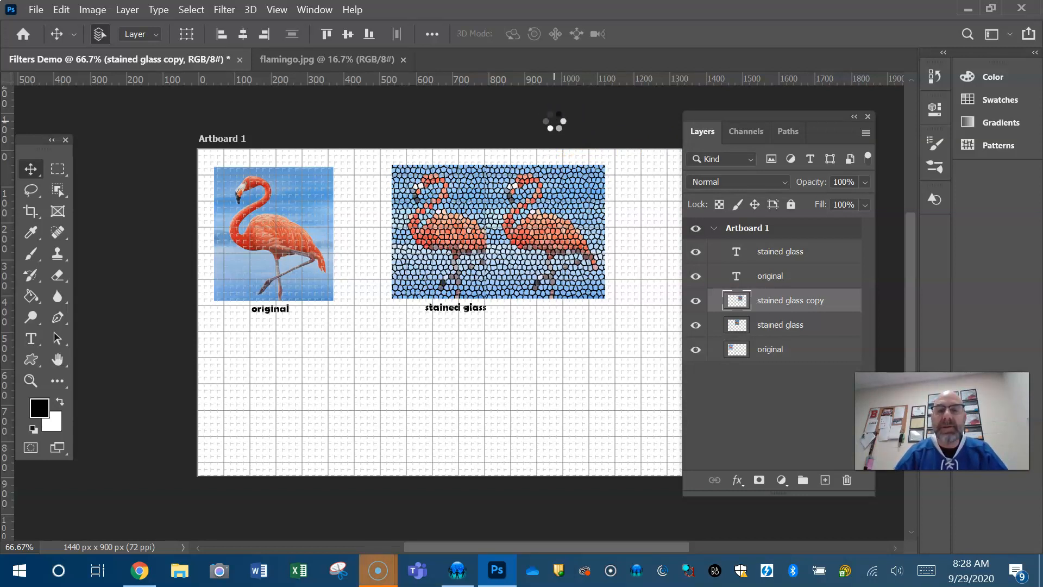
key("shift+Right")
key("shift+Right")
key("shift+Right")
key("shift+Right")
key("shift+Right")
key("shift+Right")
key("shift+Right")
key("shift+Right")
key("shift+Right")
key("shift+Right")
key("shift+Right")
key("shift+Right")
key("shift+Right")
key("shift+Right")
key("shift+Right")
key("shift+Right")
left_click(660, 117)
left_click_drag(698, 114, 728, 107)
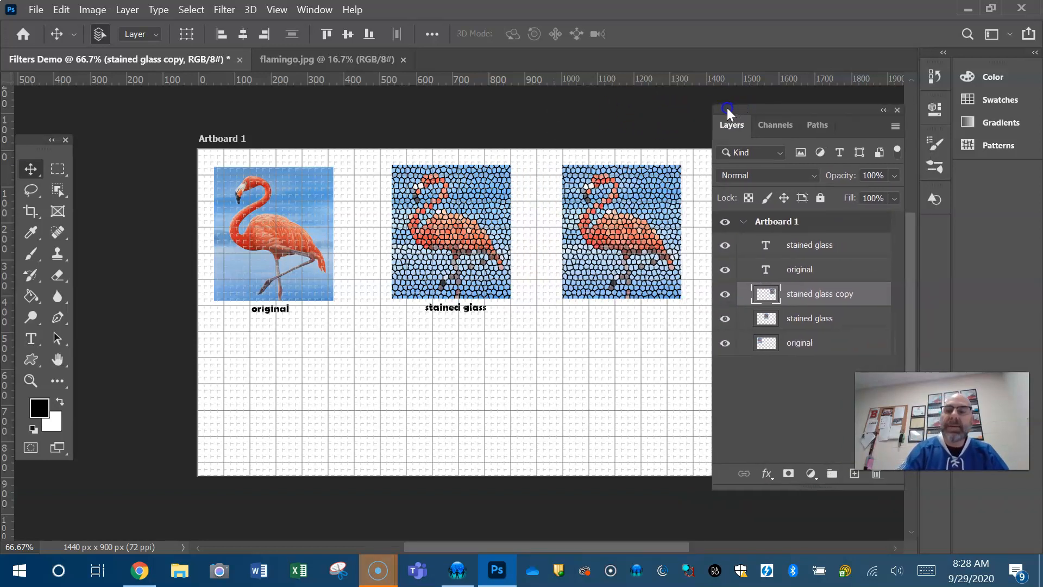
key("Right")
key("Right")
key("Right")
key("Right")
key("Right")
key("Right")
key("Right")
key("Right")
key("Right")
key("Right")
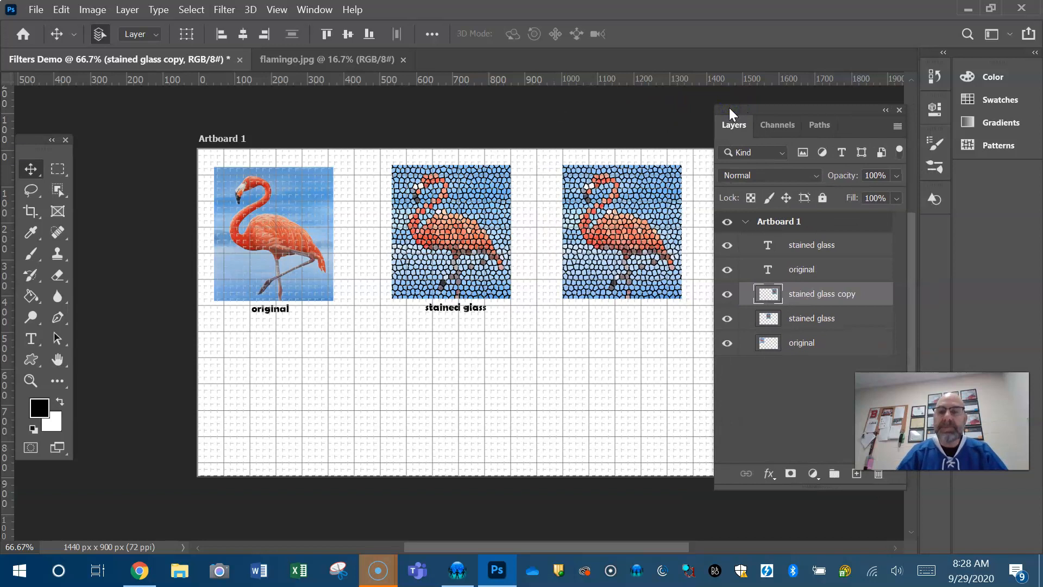
key("Right")
key("Right")
key("Right")
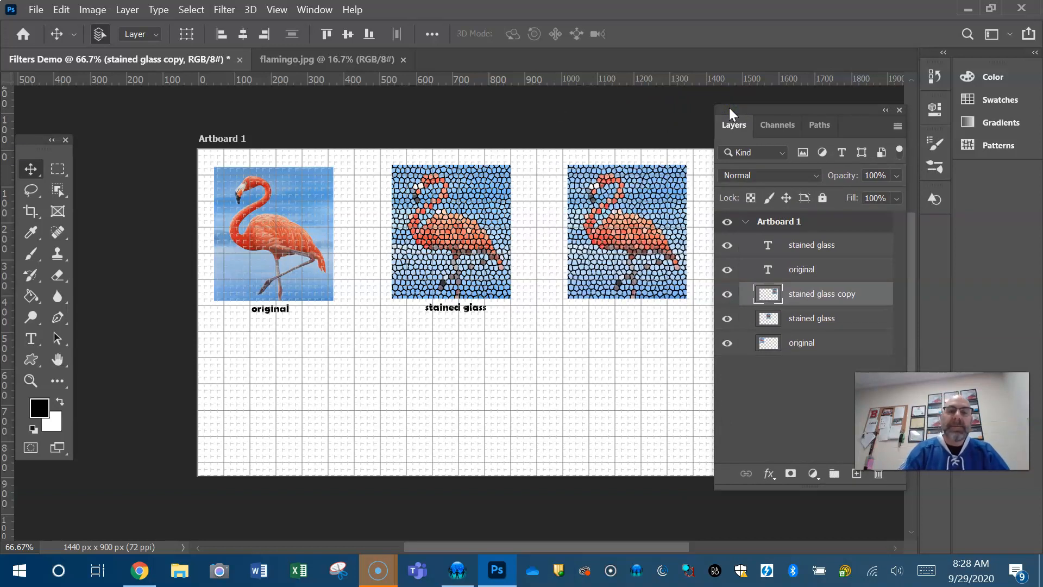
left_click(675, 234)
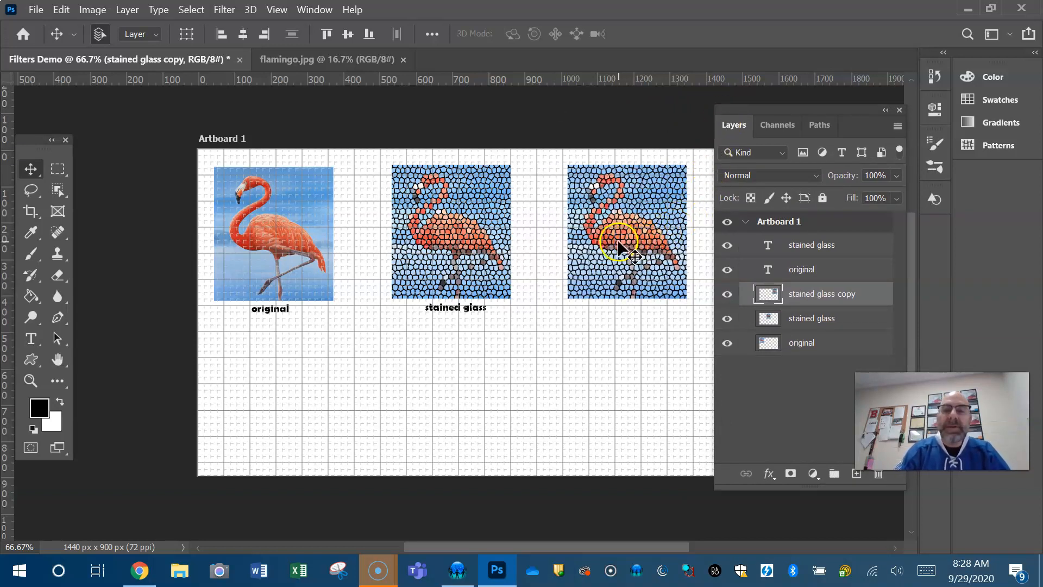
- Try the artistic Cutout filter with 3 levels on "stained glass copy", cancel it and delete that layer
left_click(224, 10)
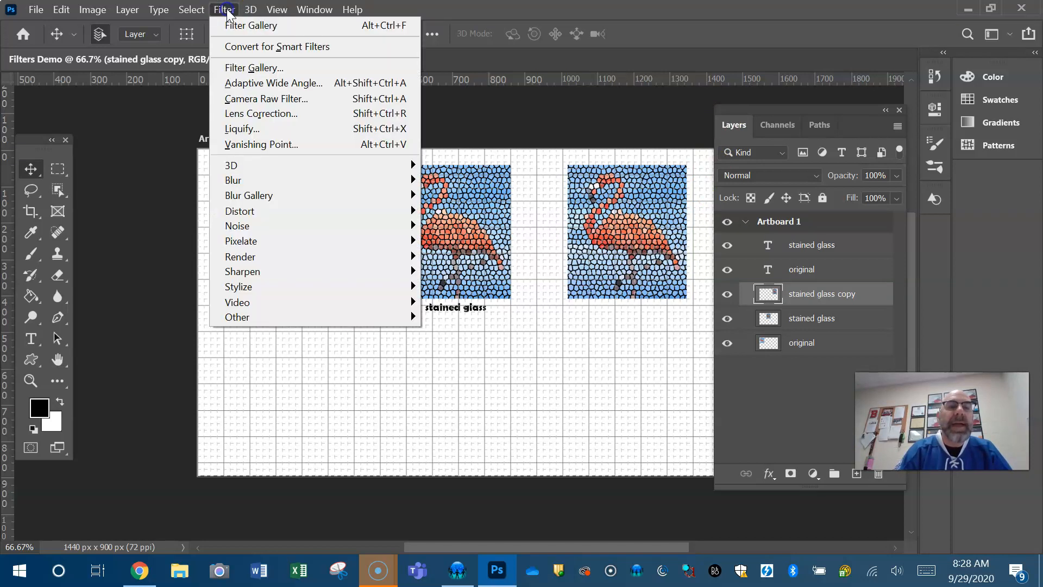
left_click(230, 67)
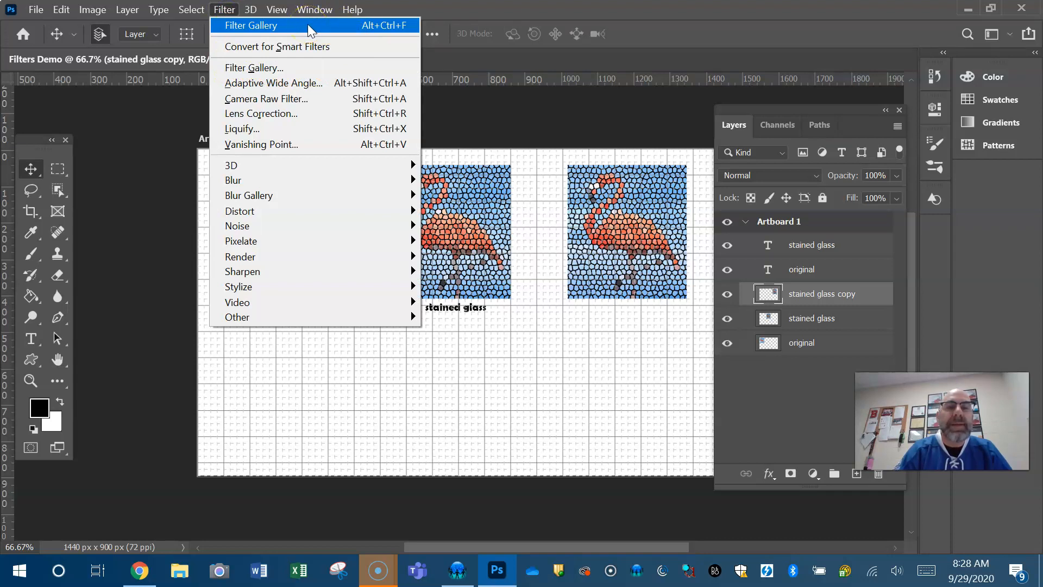
left_click(260, 67)
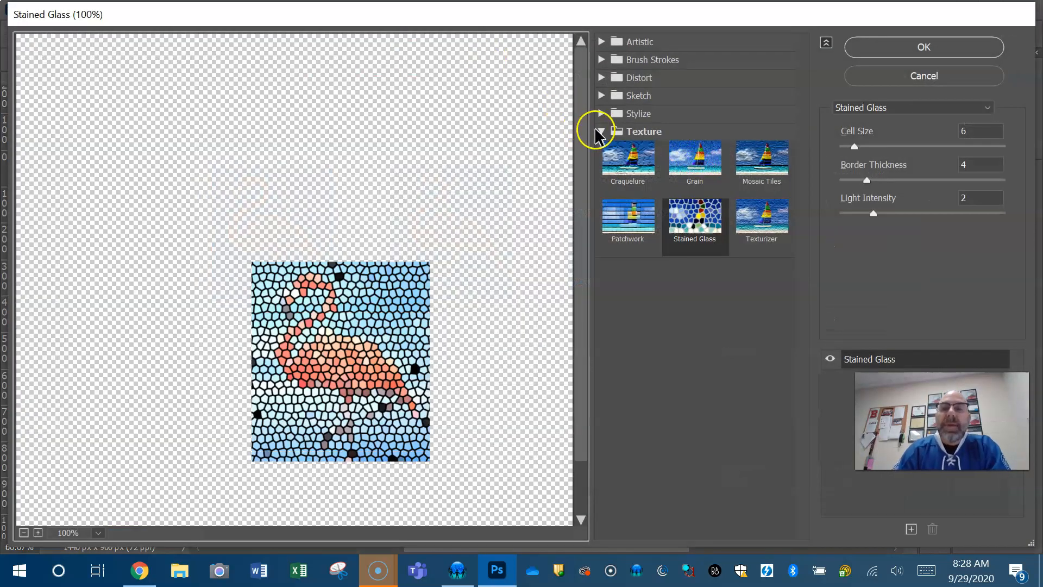
left_click(599, 132)
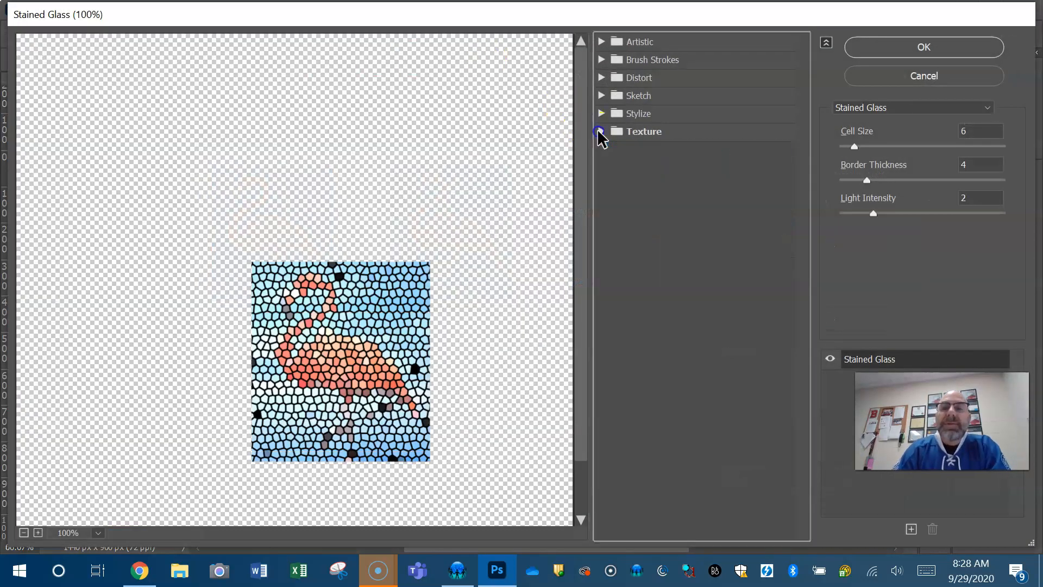
left_click(602, 45)
left_click(697, 71)
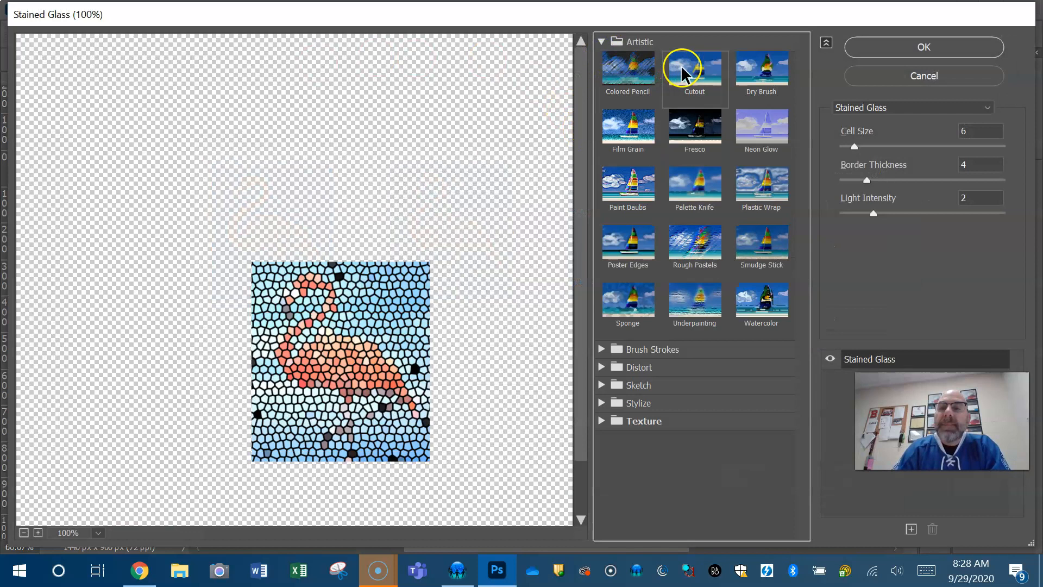
left_click_drag(895, 146, 868, 154)
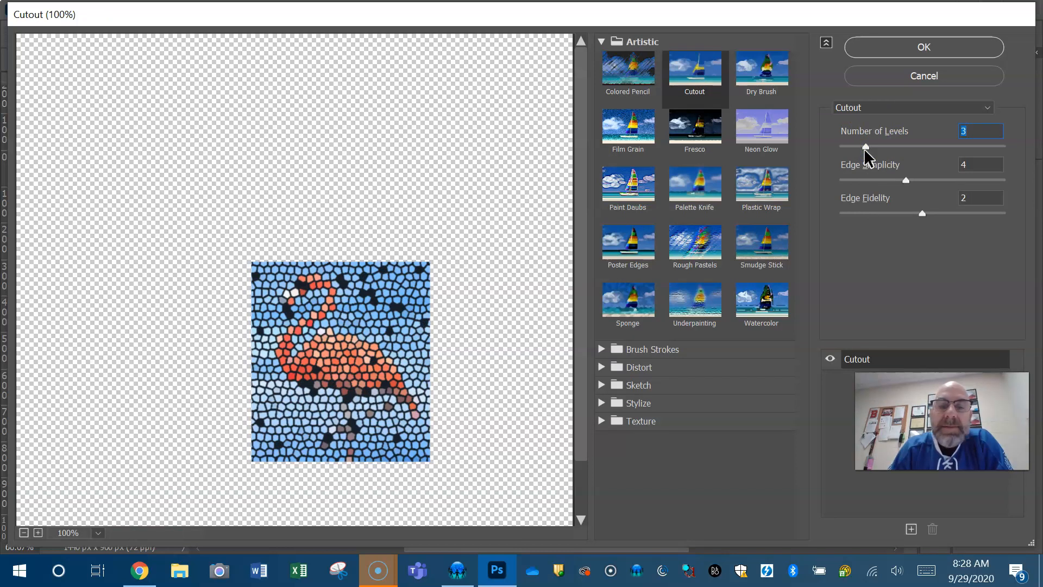
left_click(914, 77)
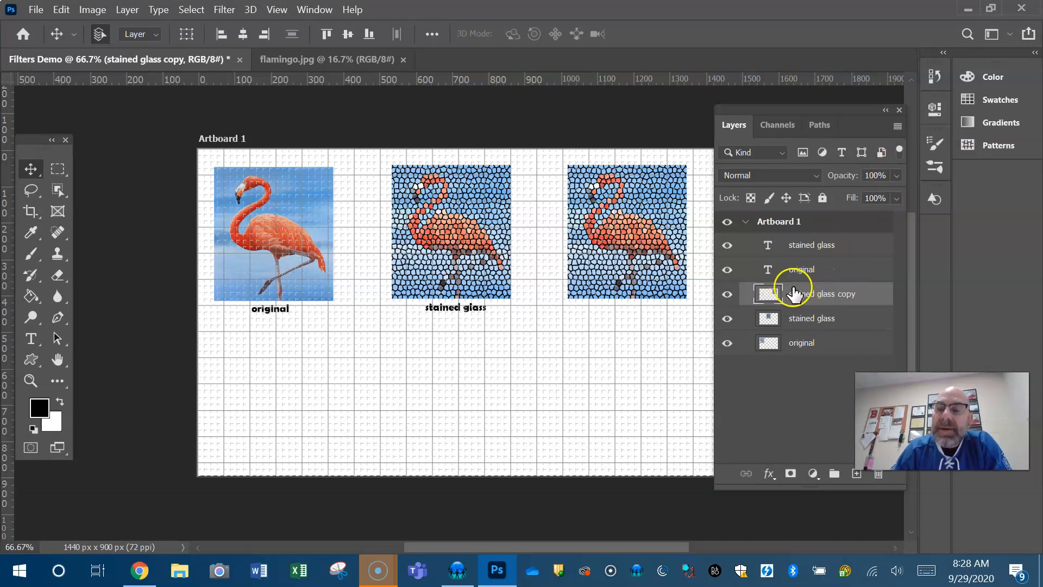
left_click_drag(768, 295, 880, 476)
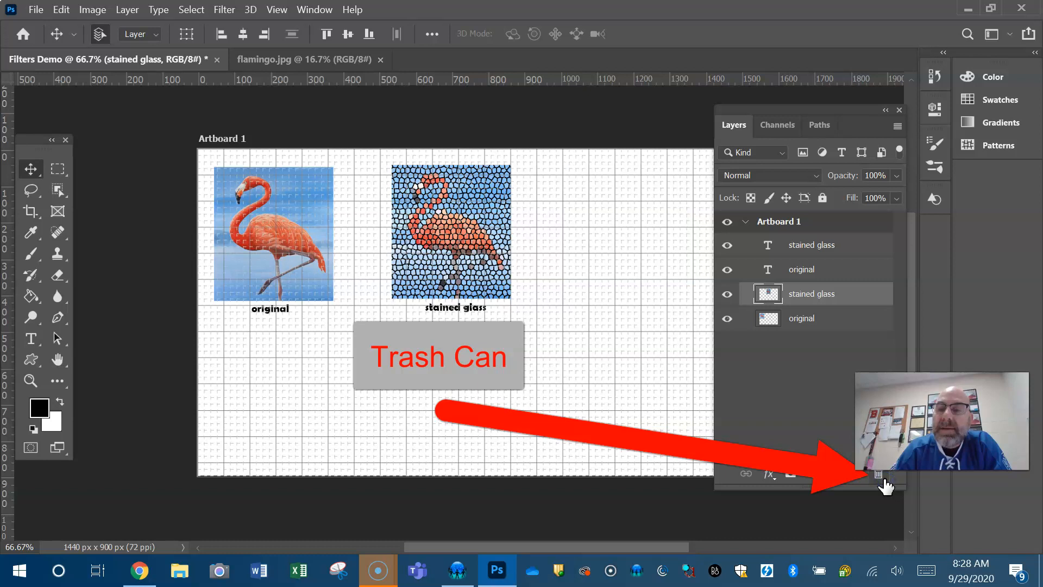
- Duplicate the "original" image layer as "original copy" on Artboard 1
left_click(830, 320)
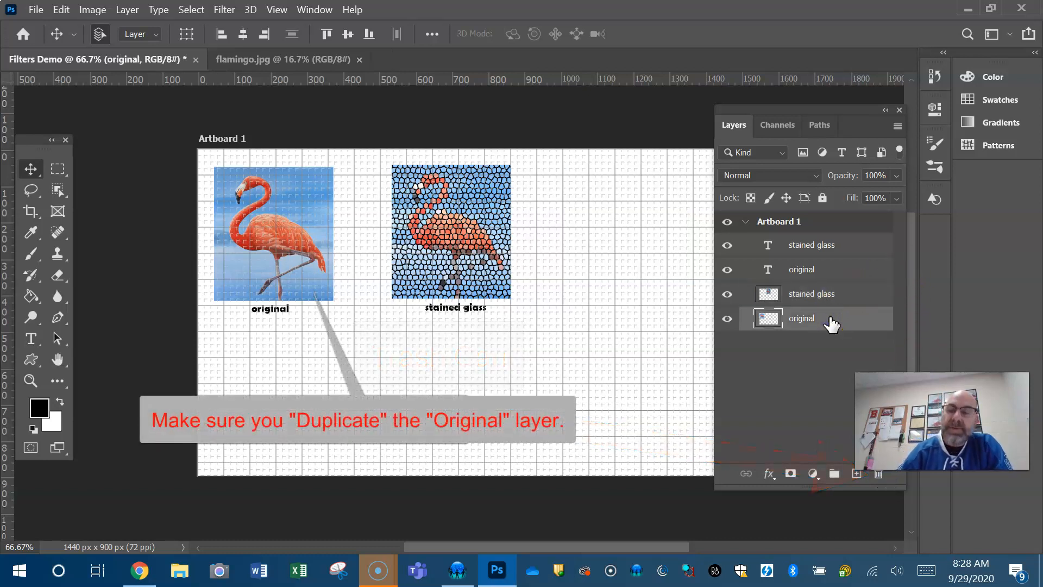
right_click(830, 319)
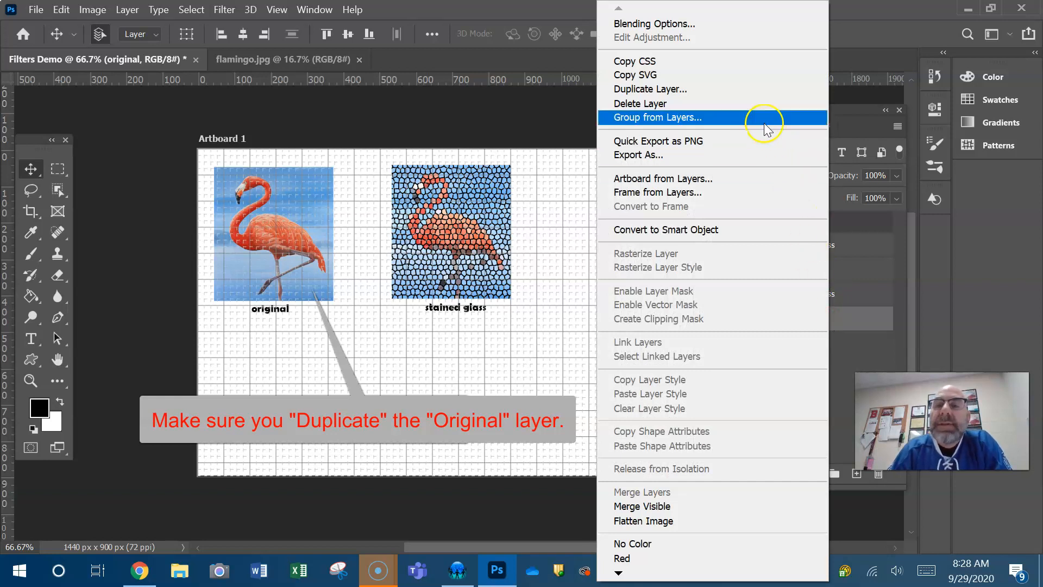
left_click(746, 91)
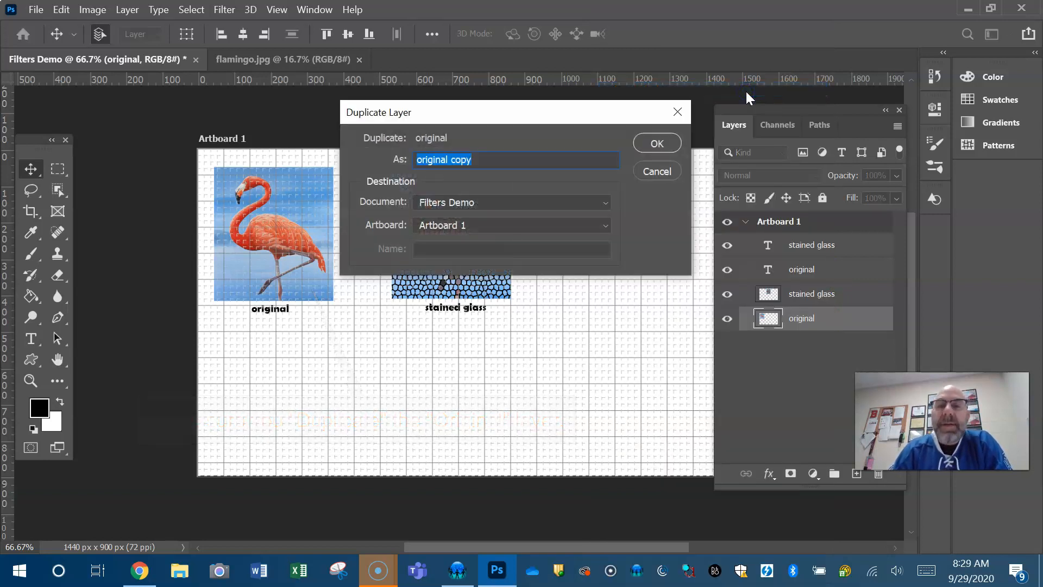
left_click(643, 144)
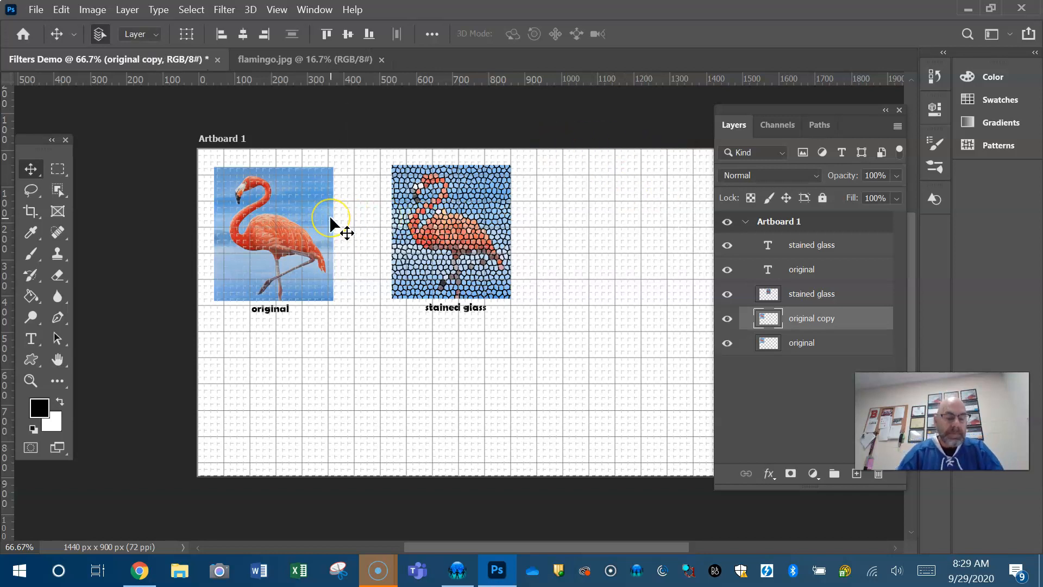
- Move the "original copy" image straight right, past the stained glass flamingo, to form the third column
left_click_drag(330, 219, 409, 218)
key("shift+Right")
key("shift+Right")
key("shift+Right")
key("shift+Right")
key("shift+Right")
key("shift+Right")
key("shift+Right")
key("shift+Right")
key("shift+Right")
key("shift+Right")
key("shift+Right")
key("shift+Right")
key("shift+Right")
key("shift+Right")
key("shift+Right")
key("shift+Right")
key("shift+Right")
key("shift+Right")
key("shift+Right")
key("shift+Right")
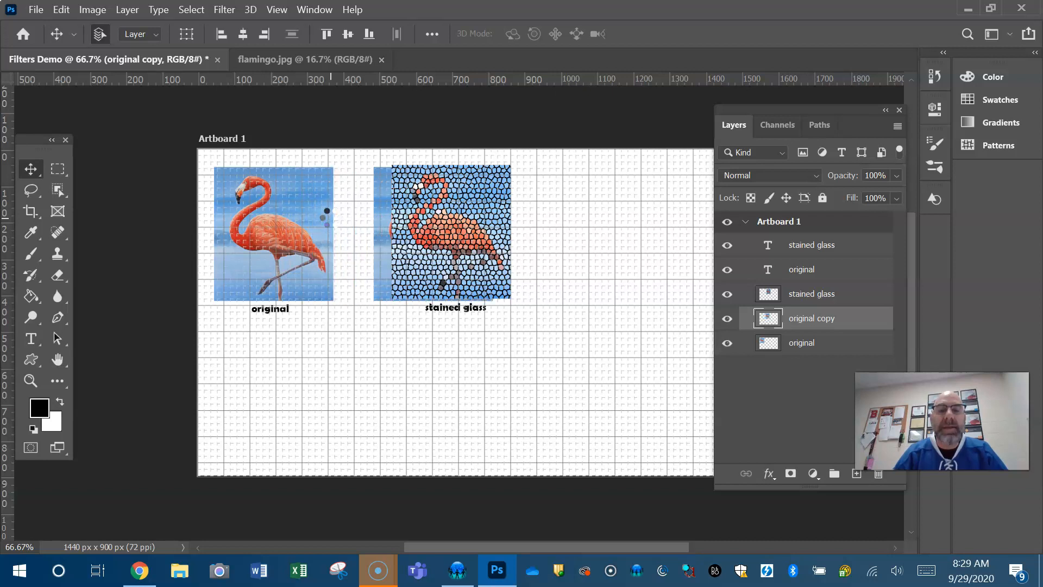
key("shift+Right")
key("shift+Right")
key("shift+Right")
key("shift+Right")
key("shift+Right")
key("shift+Right")
key("shift+Right")
key("shift+Right")
key("shift+Right")
key("shift+Right")
key("shift+Right")
key("shift+Right")
key("shift+Right")
key("shift+Right")
key("shift+Right")
key("shift+Right")
key("shift+Right")
key("shift+Right")
key("shift+Right")
key("shift+Right")
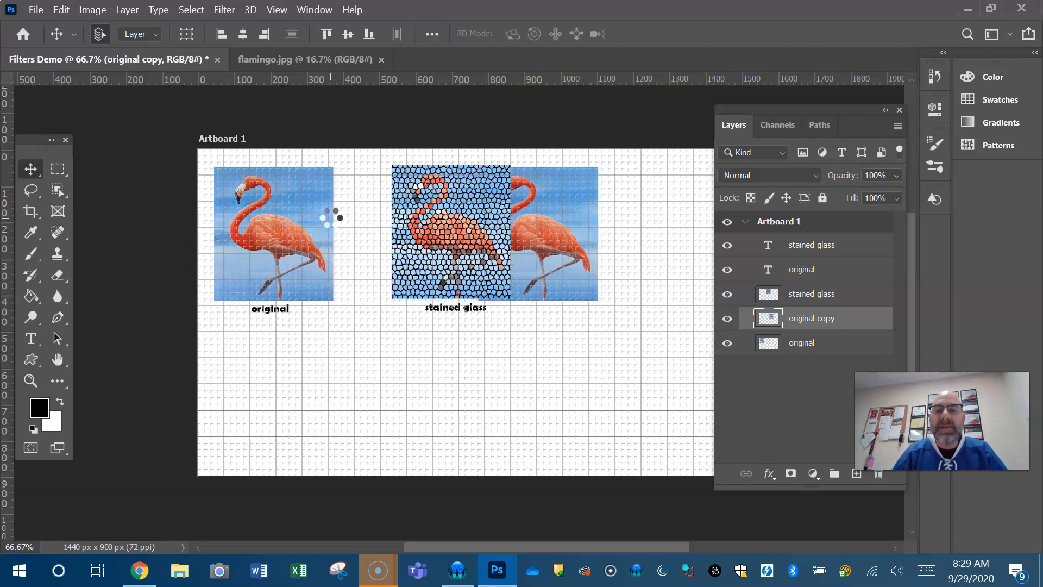
key("shift+Right")
key("shift+Right")
key("shift+Right")
key("shift+Right")
key("shift+Right")
key("shift+Right")
key("shift+Right")
key("shift+Right")
key("shift+Right")
key("shift+Right")
key("shift+Right")
key("shift+Right")
key("shift+Right")
key("shift+Right")
key("shift+Right")
key("shift+Right")
key("shift+Right")
key("shift+Right")
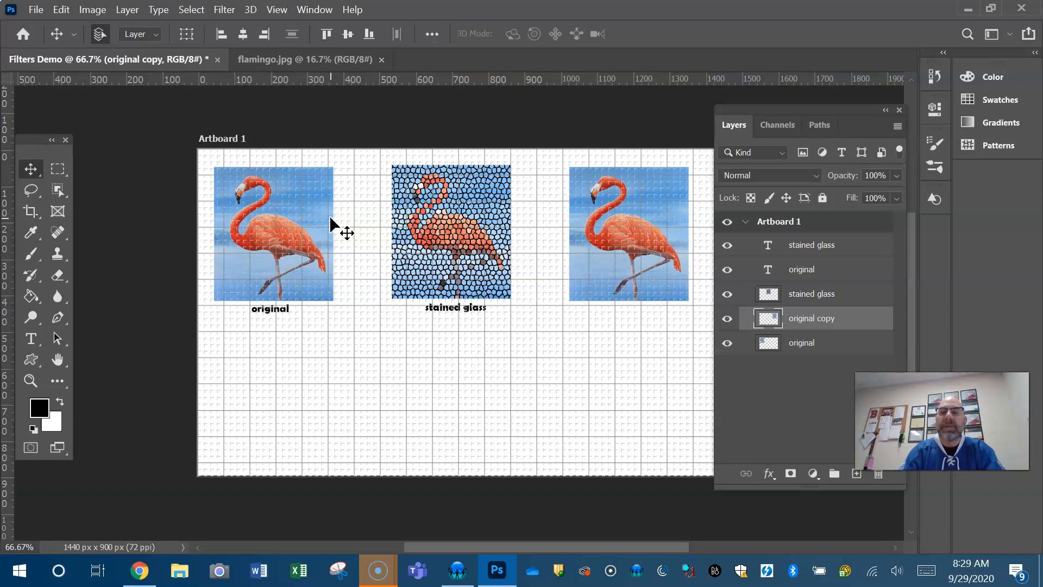
- Apply the Charcoal sketch filter to "original copy" with charcoal thickness 2, detail 4 and light/dark balance 61
left_click(224, 10)
left_click(226, 68)
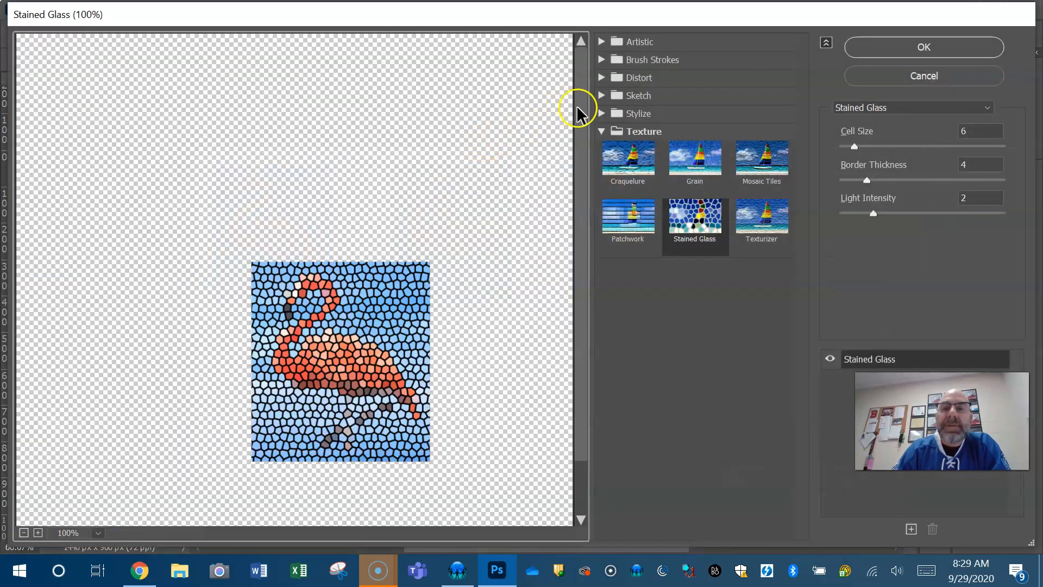
left_click(601, 96)
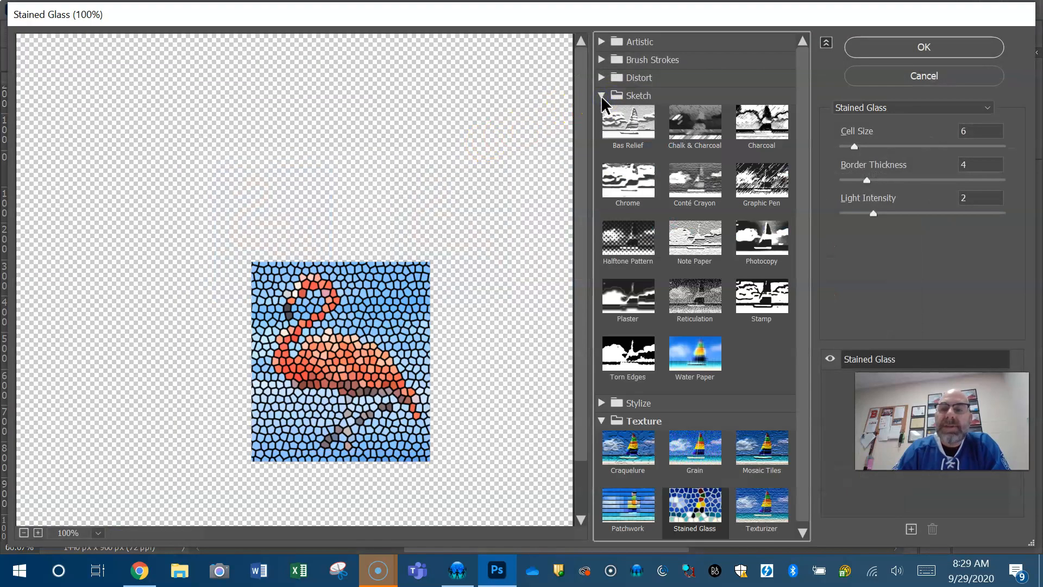
left_click(761, 124)
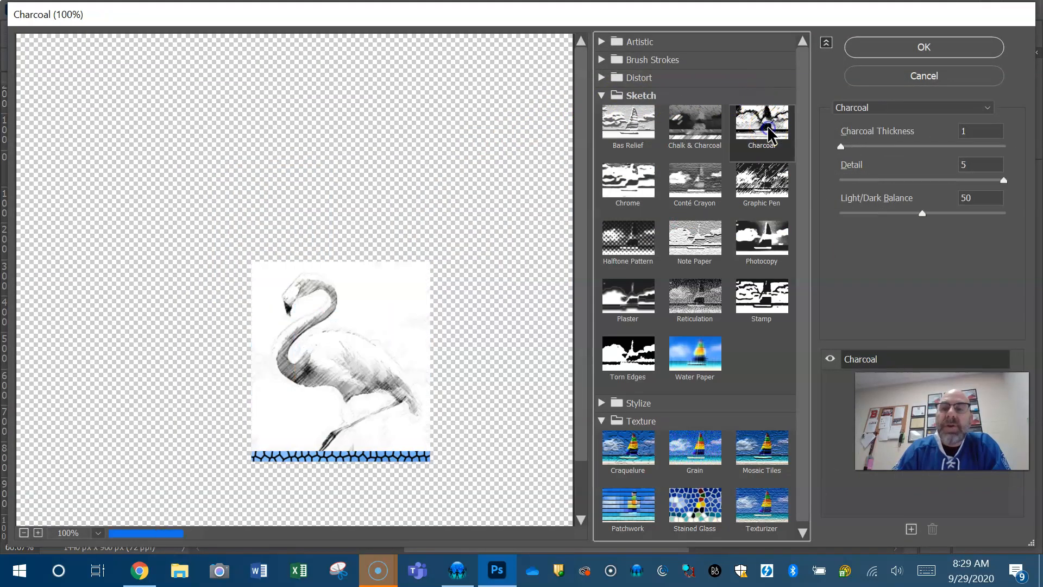
left_click_drag(847, 148, 870, 149)
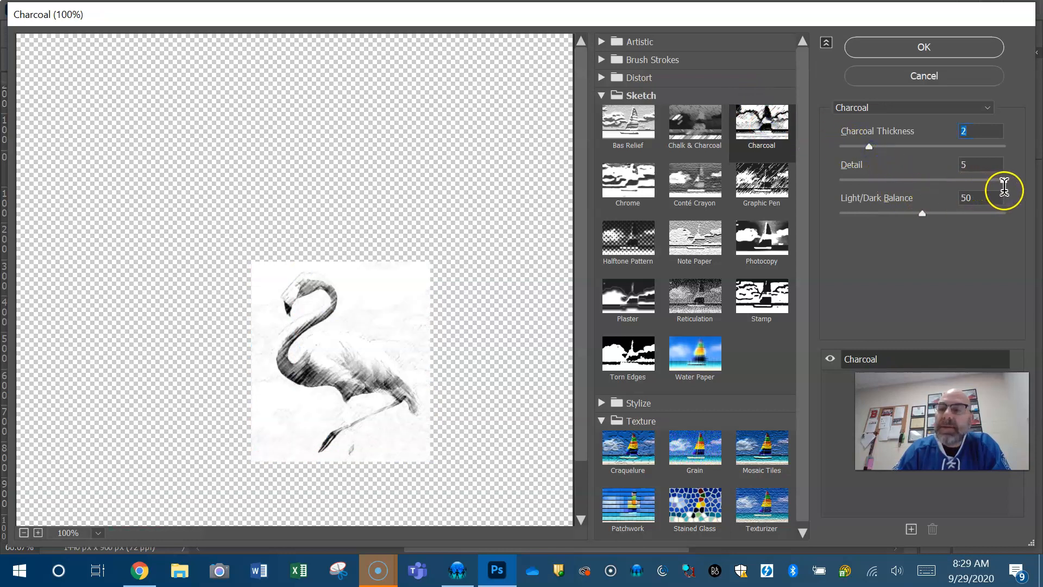
left_click_drag(1002, 180, 980, 181)
left_click(919, 215)
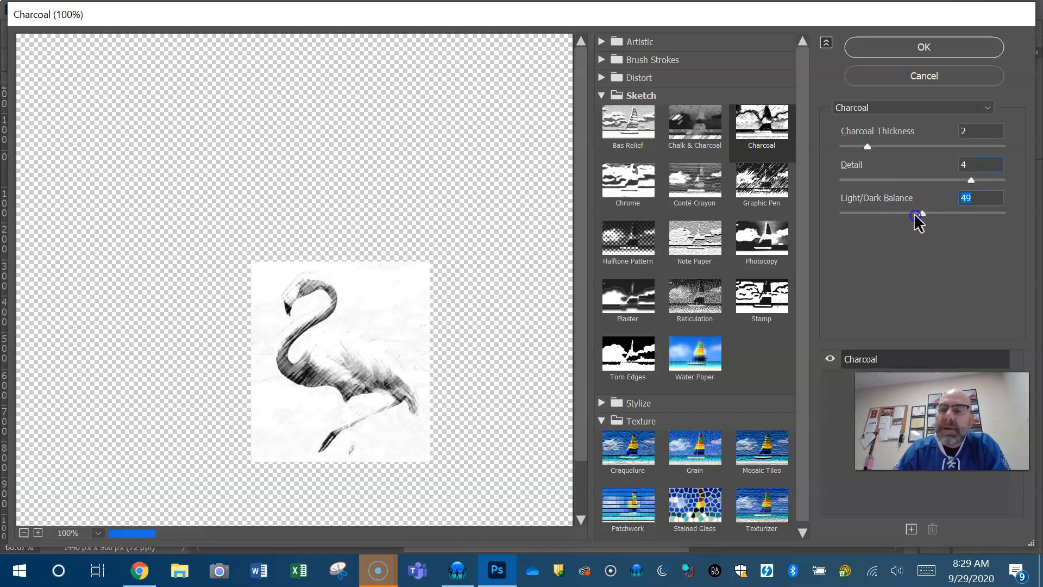
left_click_drag(886, 219, 918, 220)
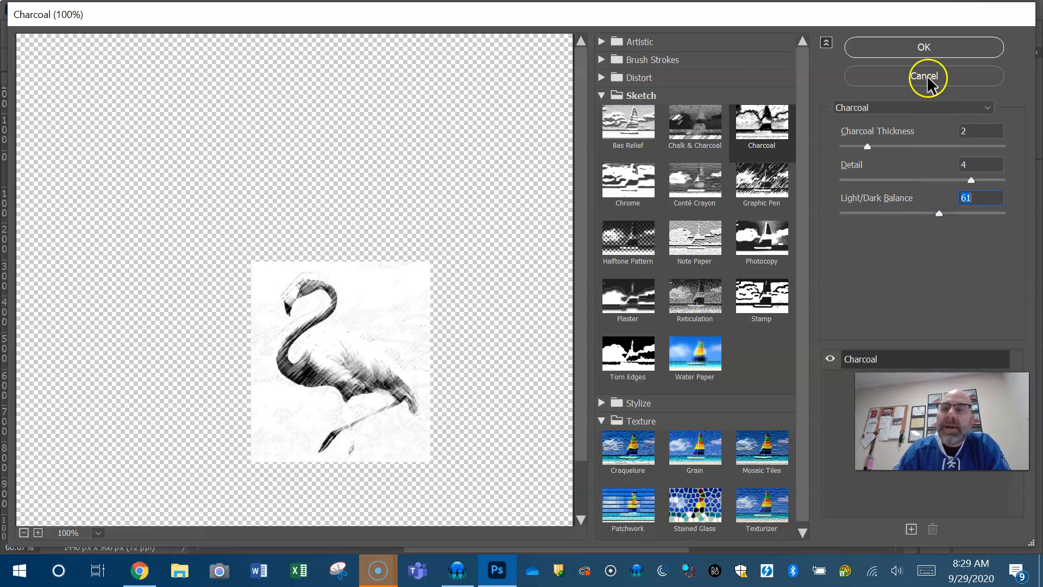
left_click(891, 46)
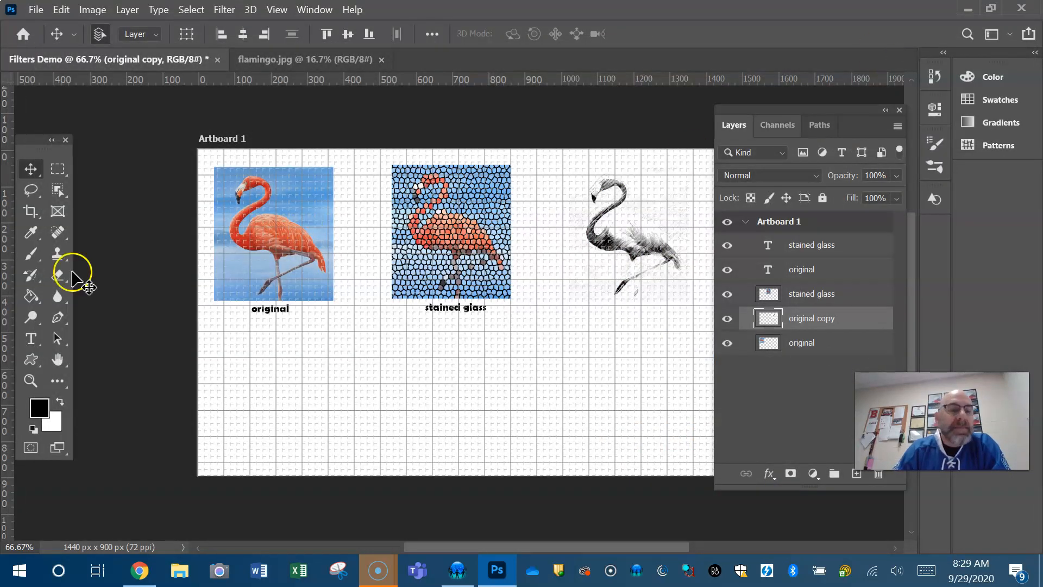
- Add a horizontal text caption reading "charcola" and place it just beneath the charcoal flamingo
left_click(31, 338)
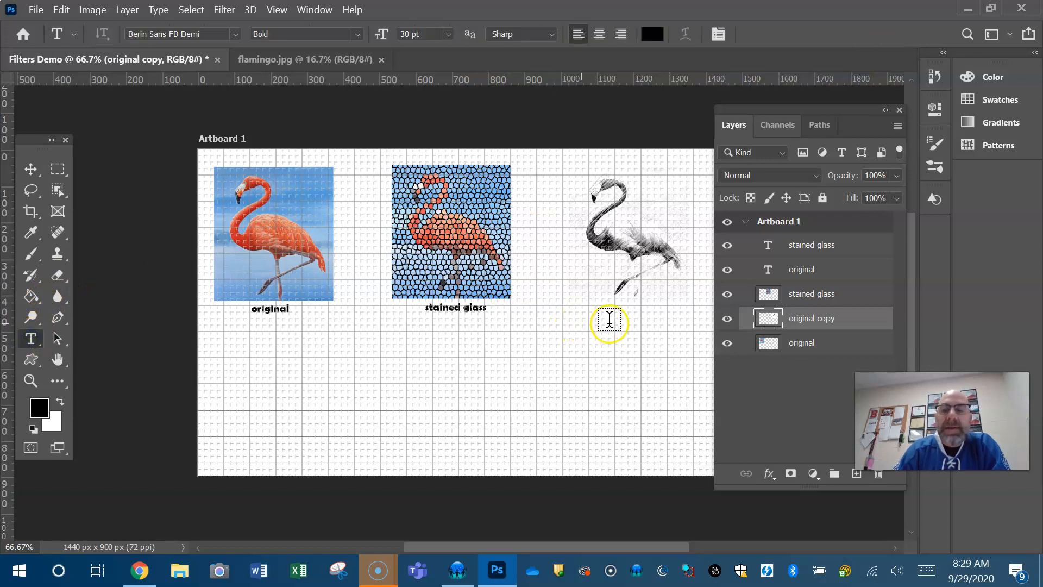
left_click(628, 318)
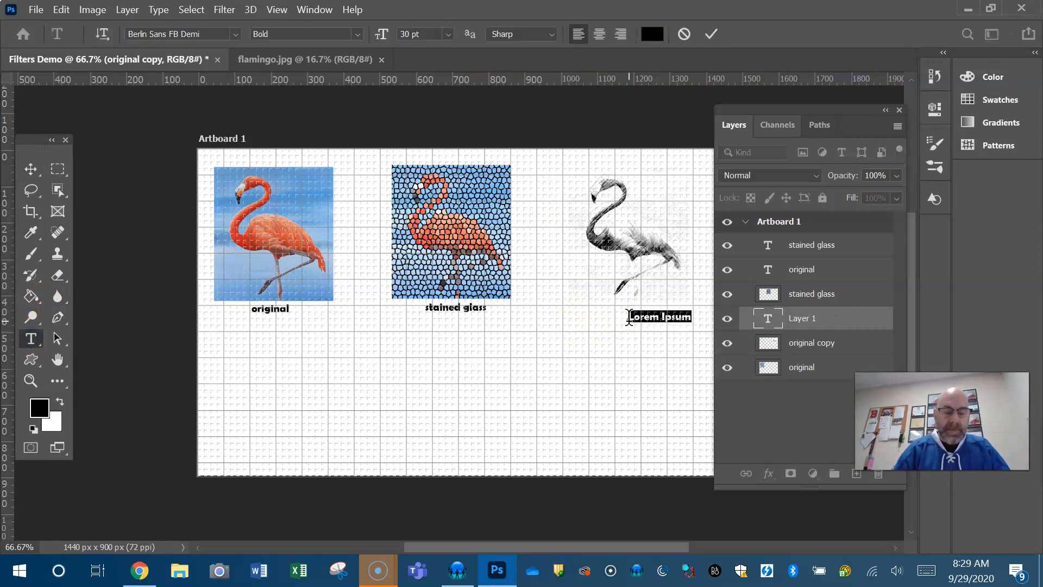
left_click(628, 316)
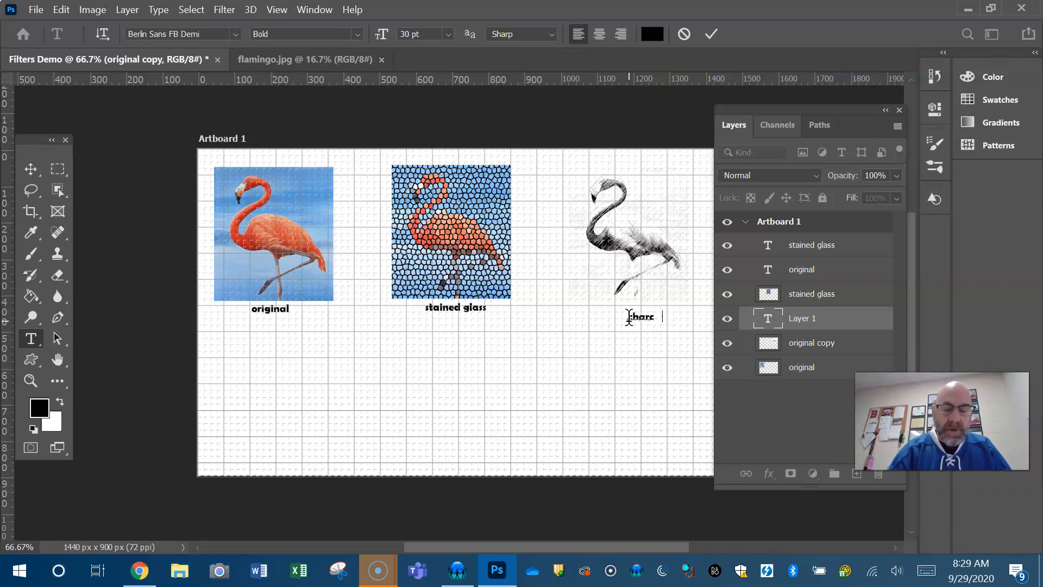
left_click(31, 168)
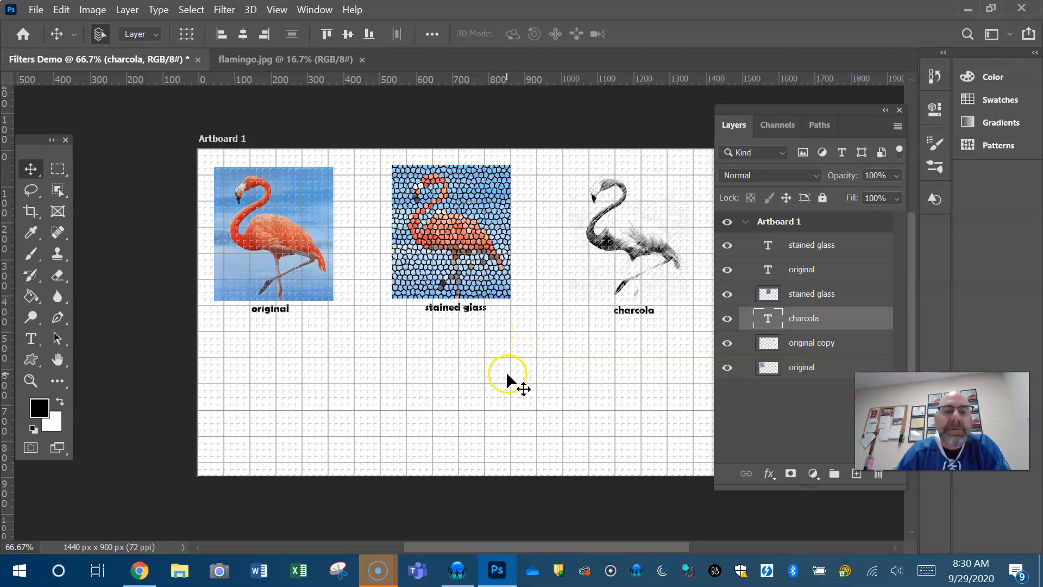
- Nudge the original flamingo image straight right, away from the artboard's edge, to even out the column spacing
scroll(557, 296, "left", 1)
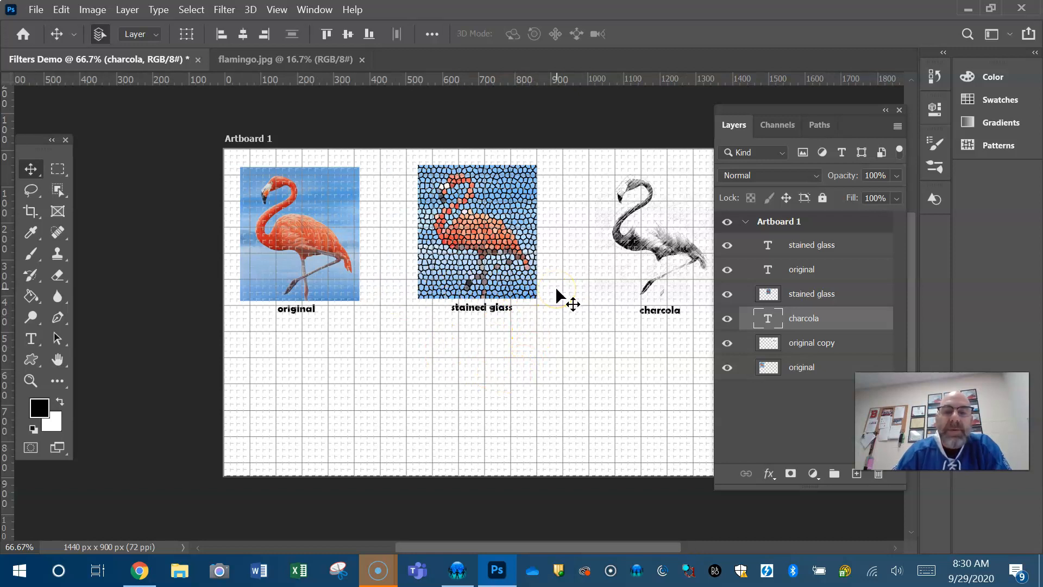
left_click(57, 359)
left_click_drag(443, 389, 355, 386)
left_click(30, 169)
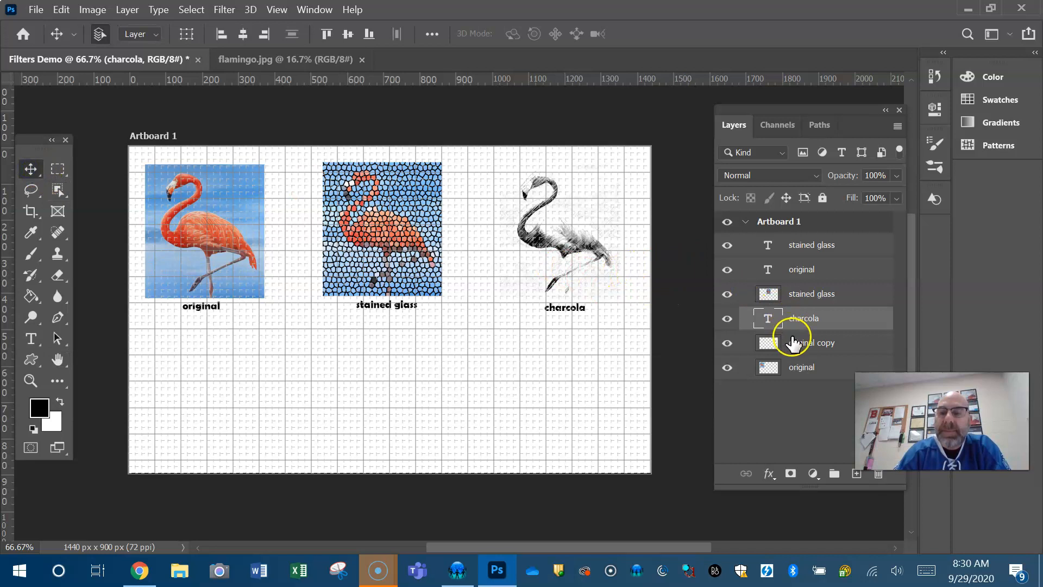
left_click(796, 355)
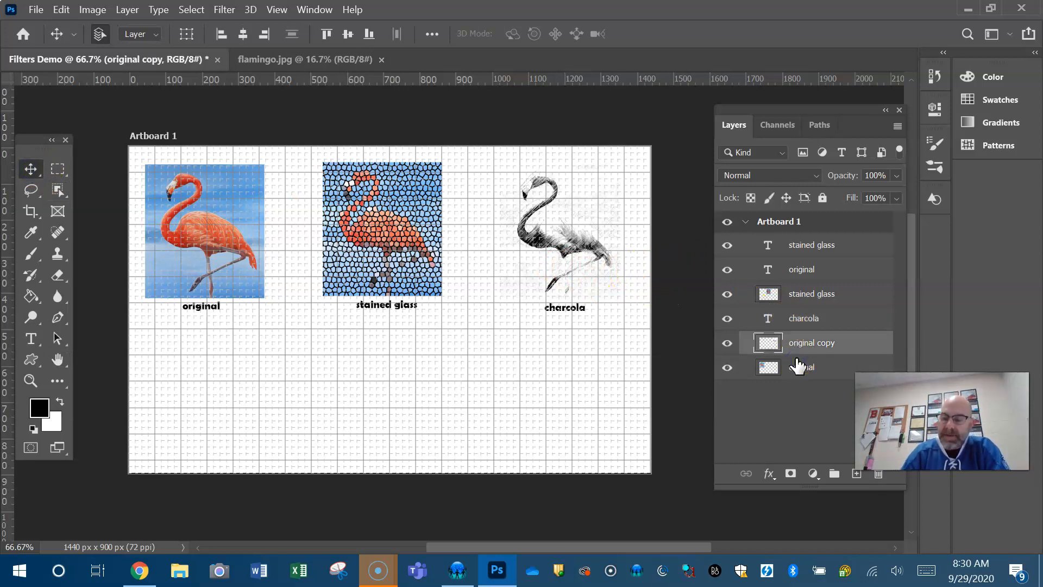
left_click(805, 370)
key("Right")
key("Right")
key("Right")
key("Right")
key("Right")
key("Right")
key("Right")
key("Right")
key("Right")
key("Right")
key("Right")
key("Right")
key("Right")
key("Right")
key("Right")
key("Right")
key("Right")
key("Right")
key("Right")
key("Right")
key("Right")
key("Right")
key("Right")
key("Right")
key("Right")
key("Right")
key("Right")
key("Right")
key("Right")
key("Right")
key("Right")
key("Right")
key("Right")
key("Right")
key("Right")
key("Right")
key("Right")
key("Right")
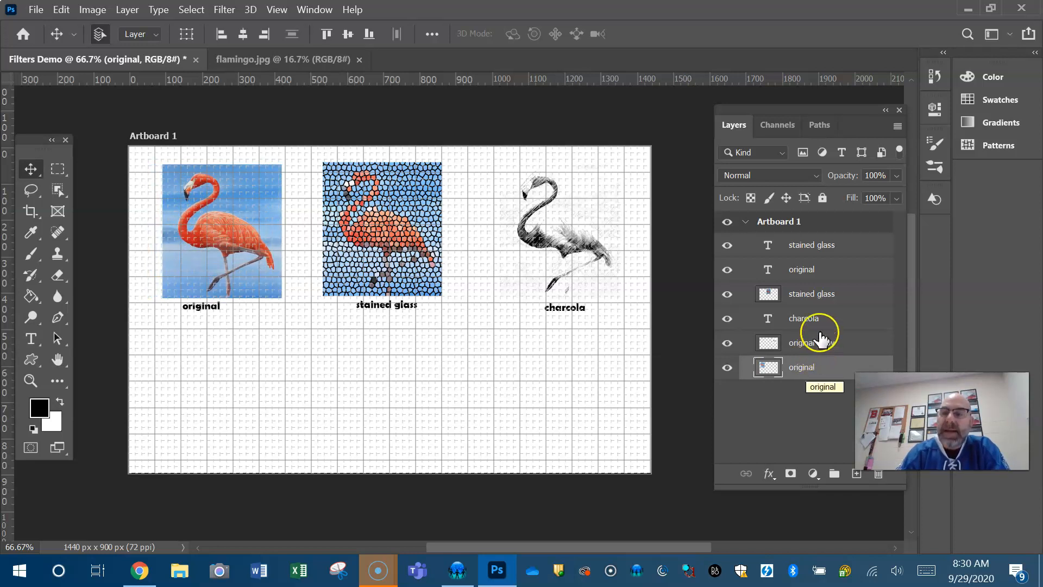
- Nudge the "original" caption right until it is centred beneath the original flamingo
left_click(815, 276)
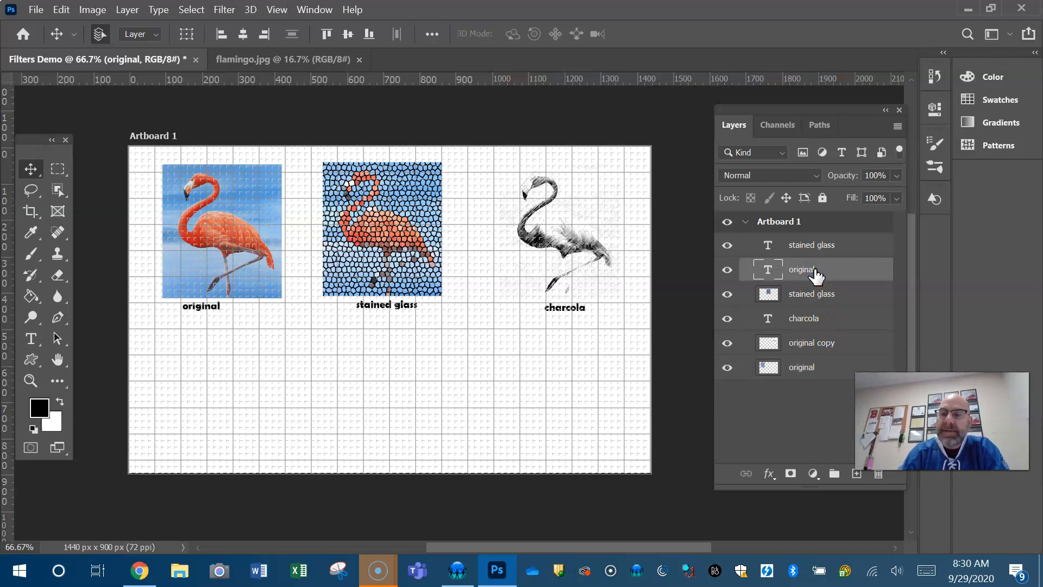
key("Right")
key("Right")
key("Right")
key("Right")
key("Right")
key("Right")
key("Right")
key("Right")
key("Right")
key("Right")
key("Right")
key("Right")
key("Right")
key("Right")
key("Right")
key("Right")
key("Right")
key("Right")
key("Right")
key("Right")
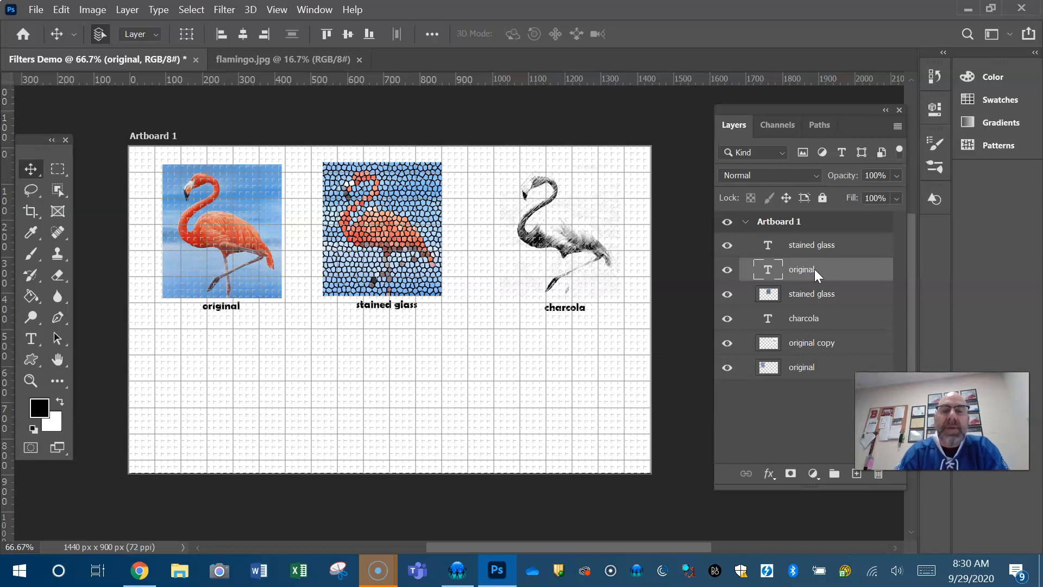
- Nudge the stained glass flamingo image right so it sits about midway between the original and charcoal flamingos
left_click(816, 294)
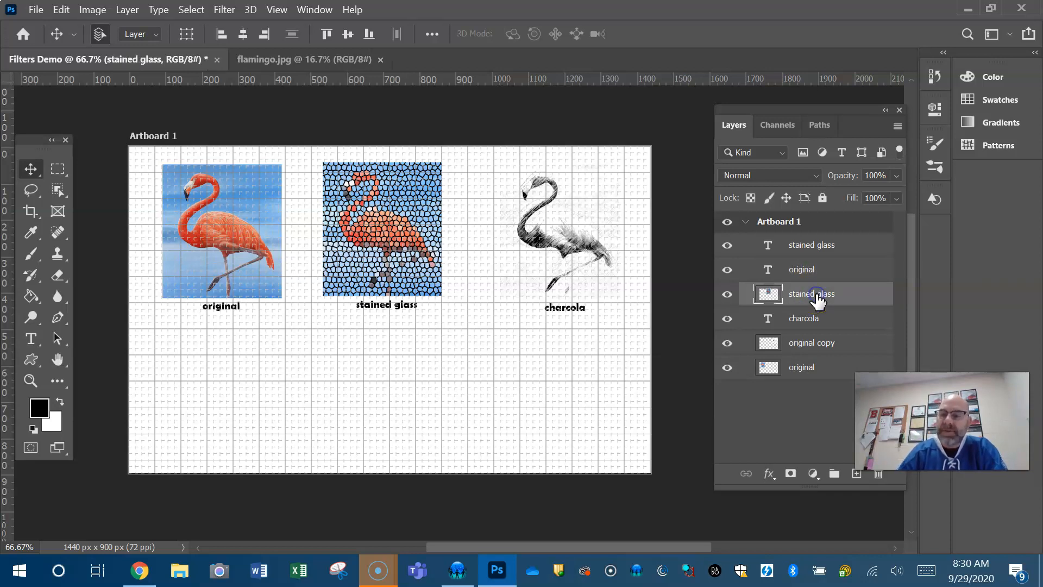
key("Right")
key("Right")
key("Right")
key("Right")
key("Right")
key("Right")
key("Right")
key("Right")
key("Right")
key("Right")
key("Right")
key("Right")
key("Right")
key("Right")
key("Right")
key("Right")
key("Right")
key("Right")
key("Right")
key("Right")
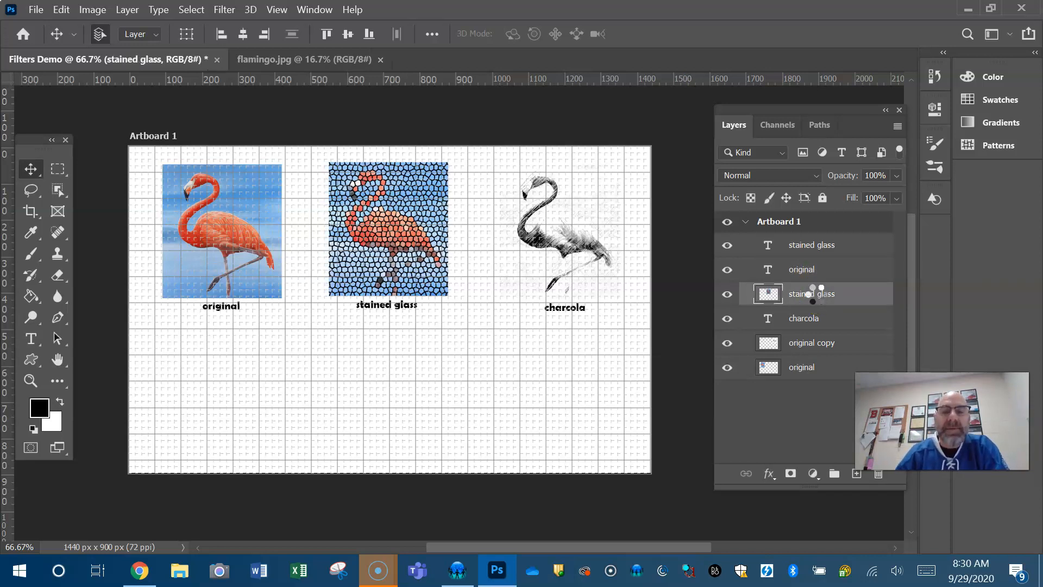
key("Right")
key("Right")
key("Right")
key("Right")
key("Right")
key("Right")
key("Right")
key("Right")
key("Right")
key("Right")
key("Right")
key("Right")
key("Right")
key("Right")
key("Right")
key("Right")
key("Right")
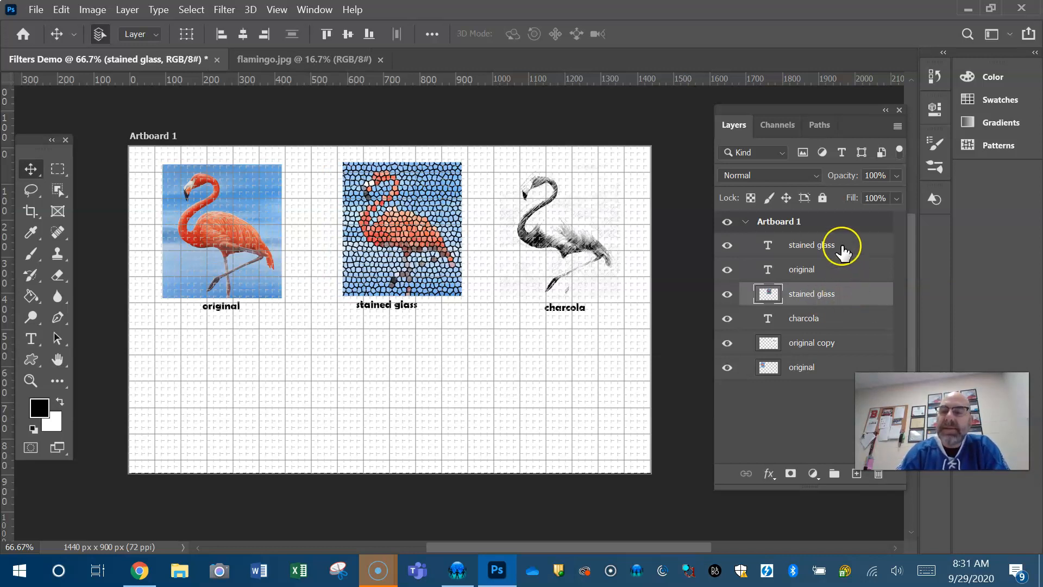
- Nudge the "stained glass" caption right until it is centred beneath the stained glass flamingo
left_click(843, 251)
key("Right")
key("Right")
key("Right")
key("Right")
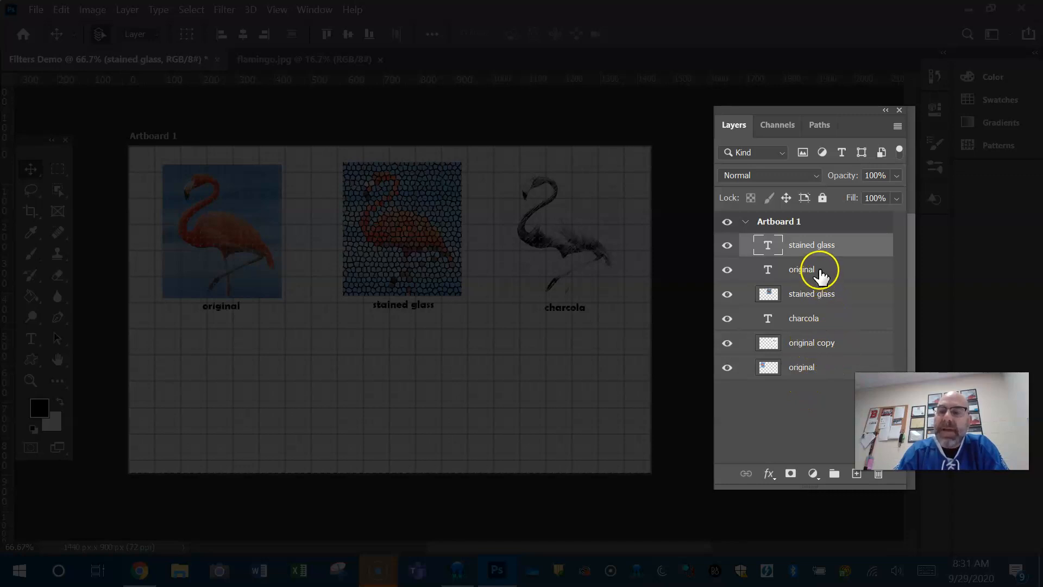
- Move the "original" text layer directly above the original image layer and rename the "original copy" layer as "charcoal"
left_click_drag(820, 276, 823, 356)
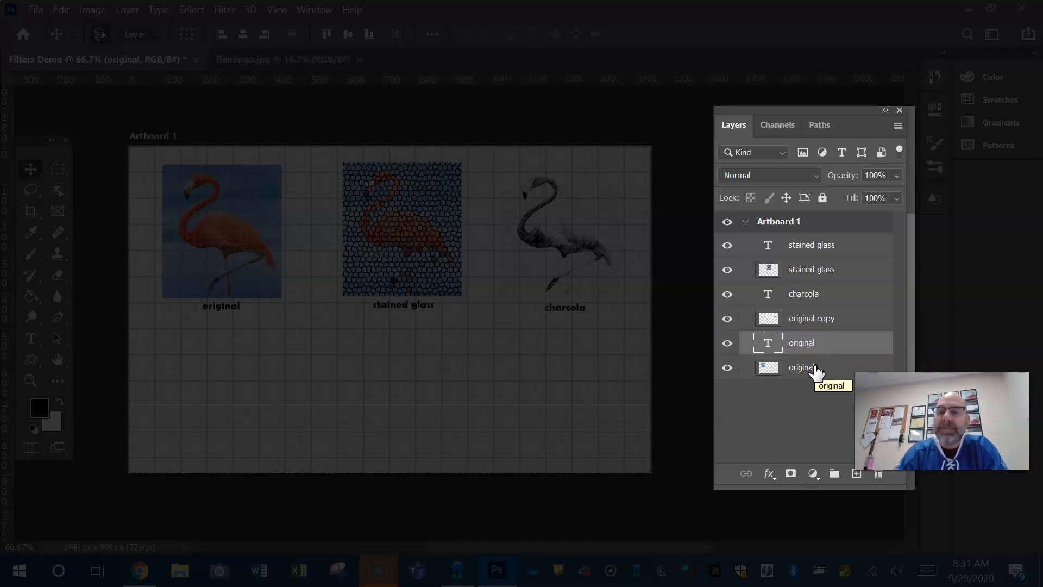
left_click(726, 319)
left_click(726, 319)
double_click(815, 318)
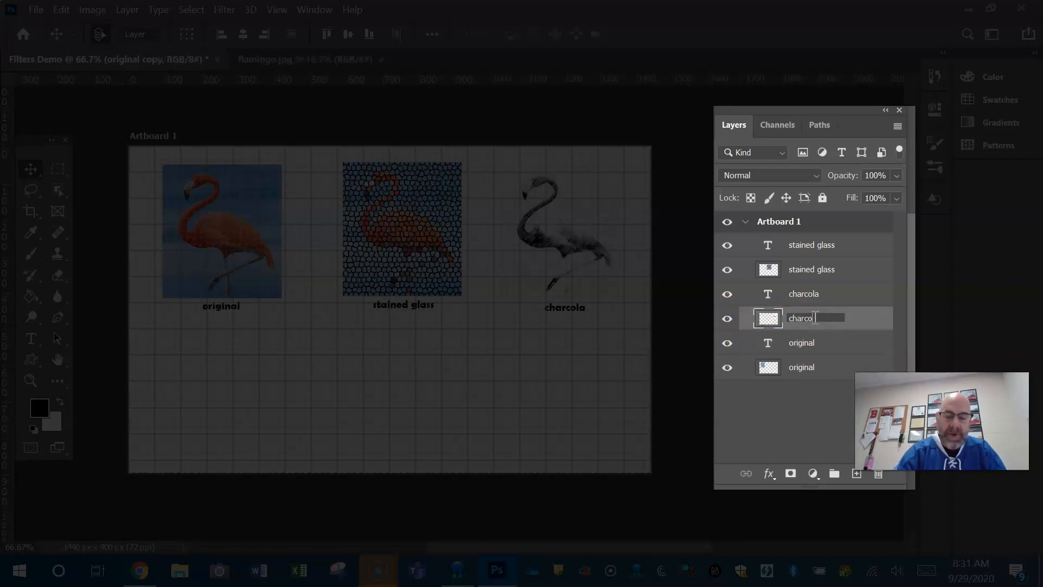
left_click(870, 326)
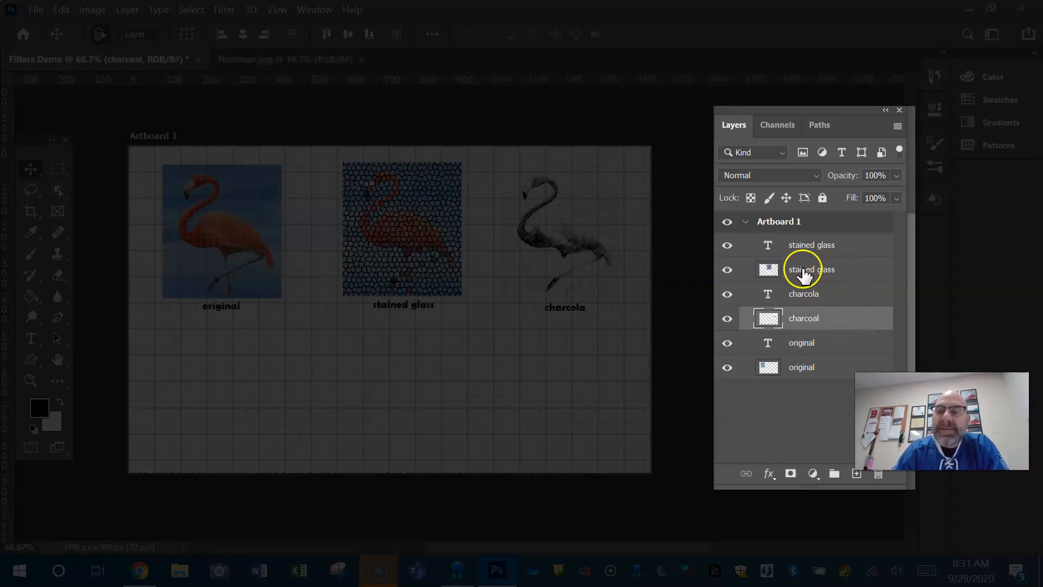
- Stack the stained glass image layer and its text layer between the original and charcoal layer pairs, and deselect all layers
left_click_drag(855, 270, 853, 338)
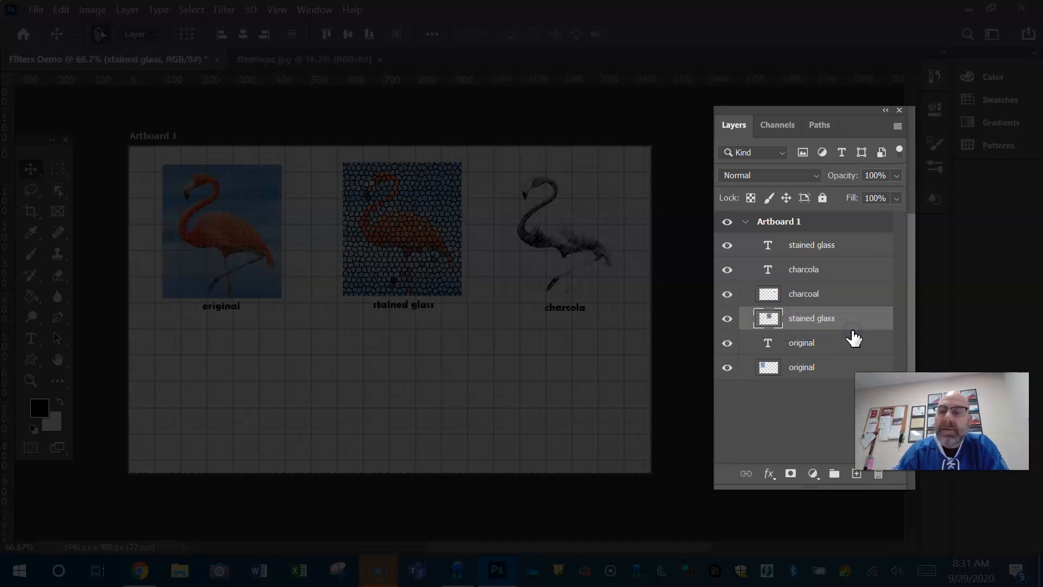
left_click_drag(861, 240, 855, 298)
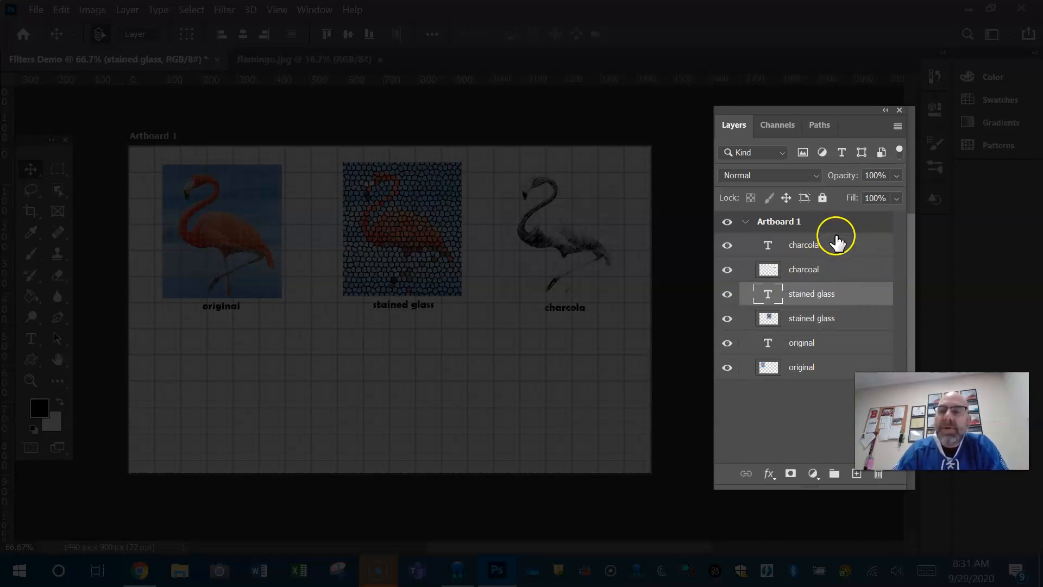
left_click(761, 417)
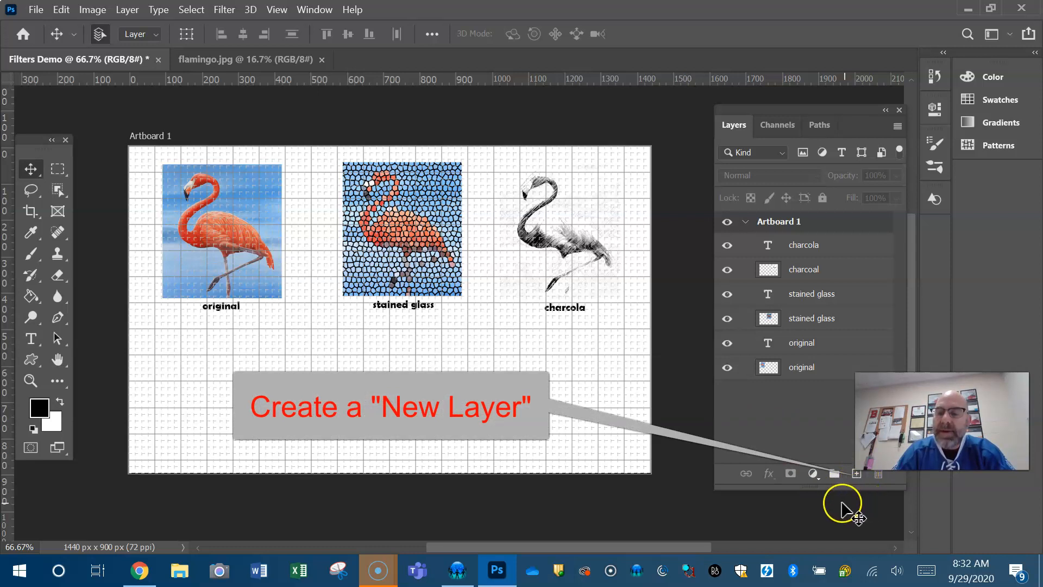
- Create a layer group named "Images" above Artboard 1
left_click(834, 473)
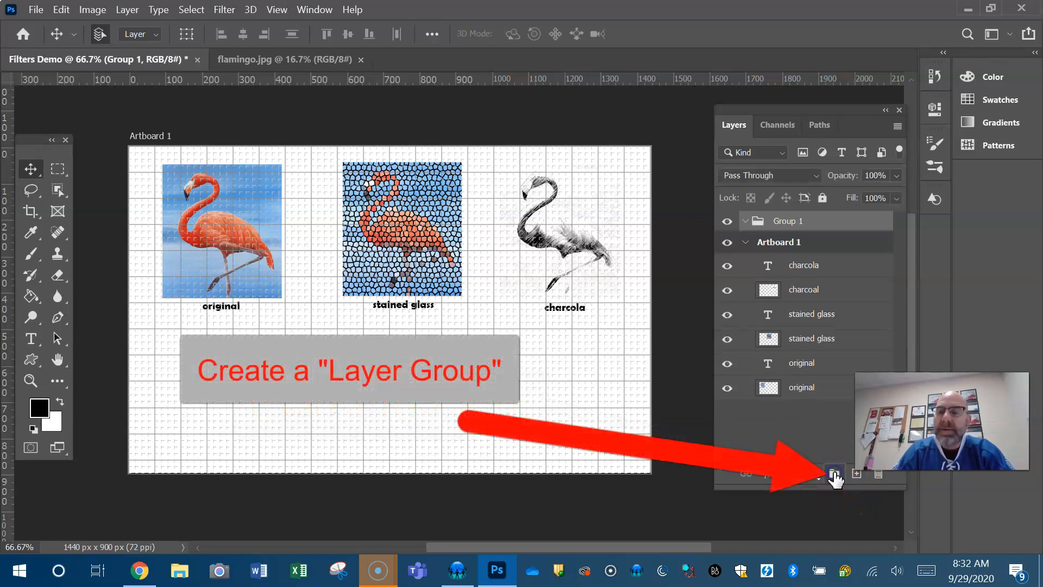
double_click(788, 222)
type("Images")
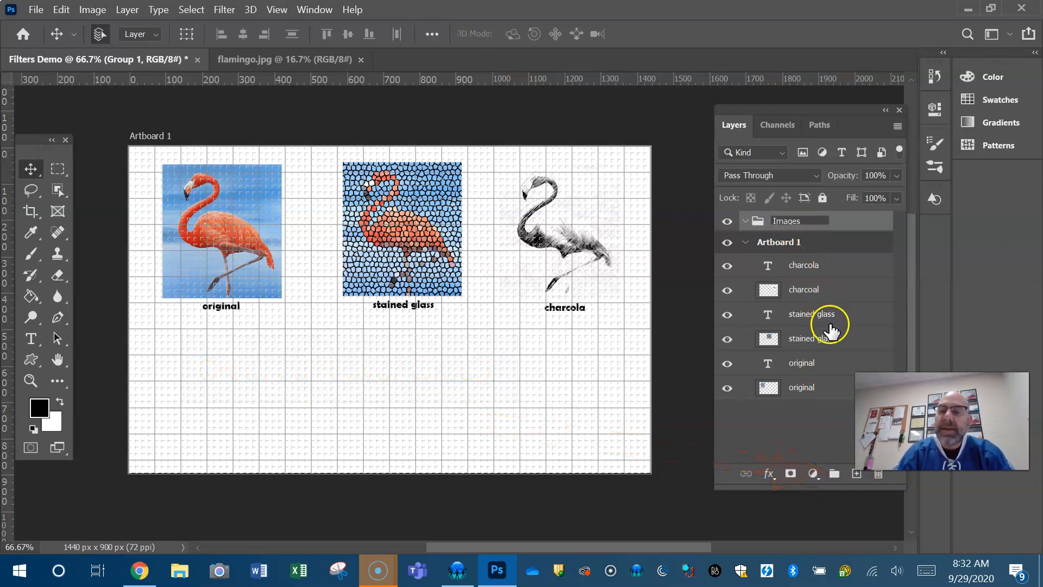
- Try to move the original, stained glass and charcoal image layers up into the Images group
left_click(810, 388)
left_click_drag(813, 392, 810, 228)
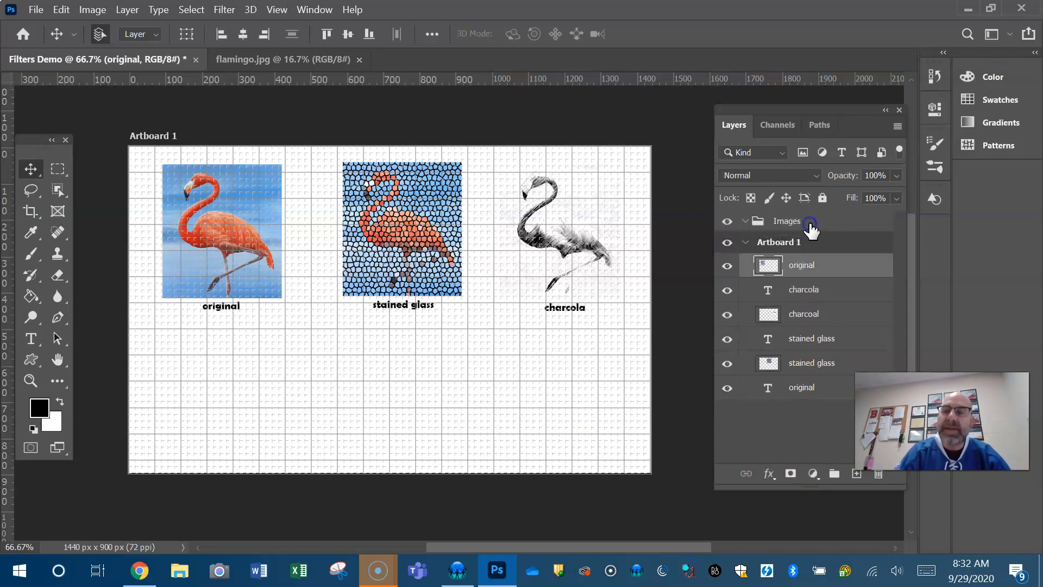
mouse_move(811, 266)
left_mouse_down()
mouse_move(806, 228)
mouse_move(809, 247)
left_mouse_up()
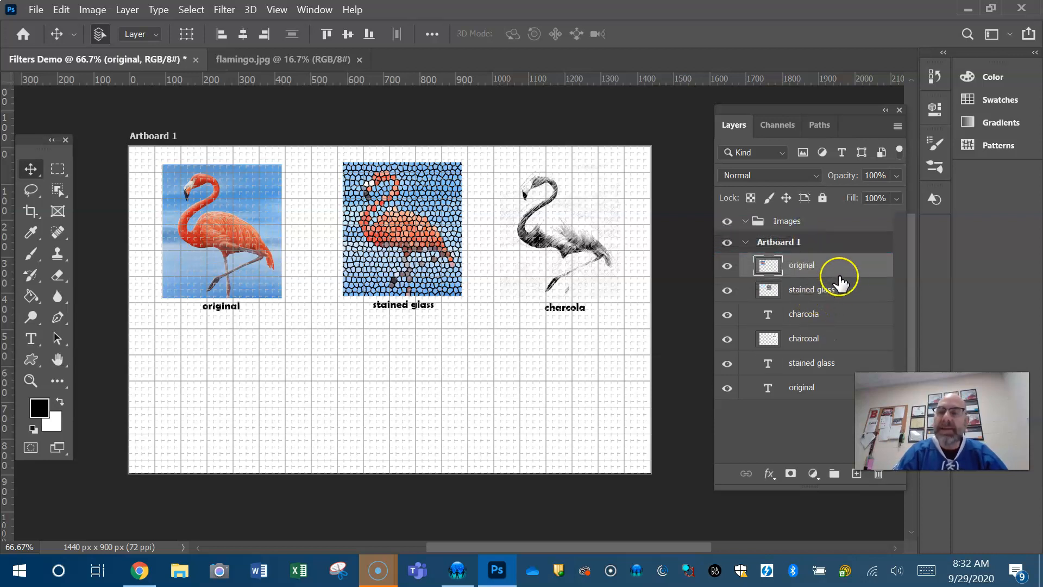
left_click_drag(831, 336, 826, 226)
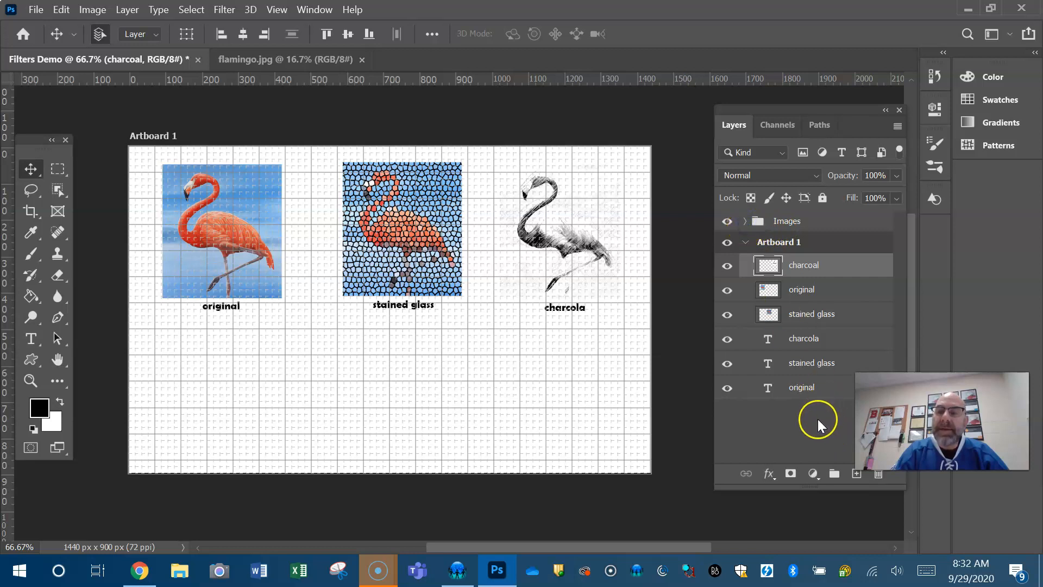
- Create a second layer group inside Artboard 1 and name it "Text"
left_click(833, 475)
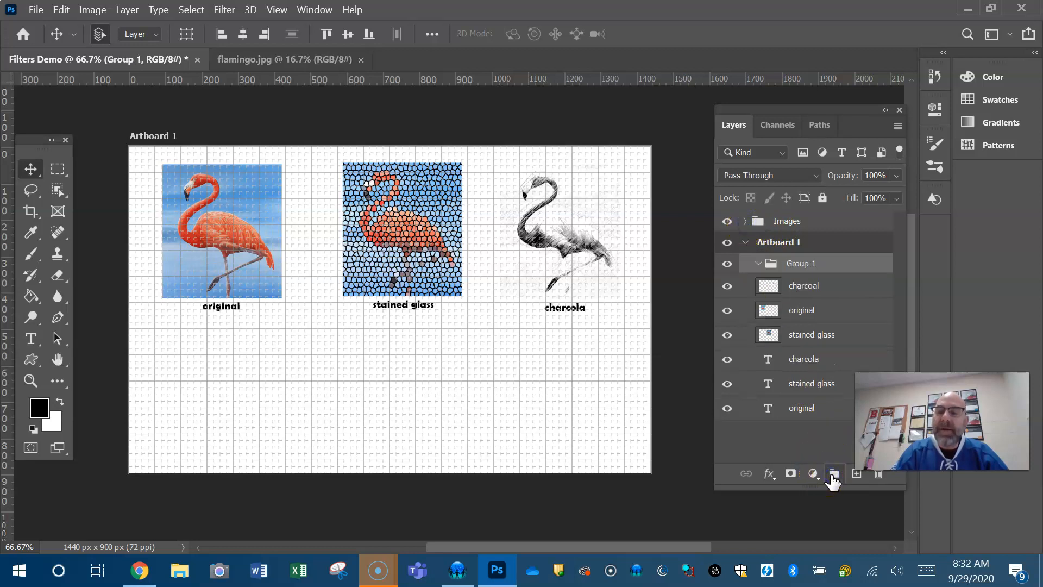
double_click(803, 263)
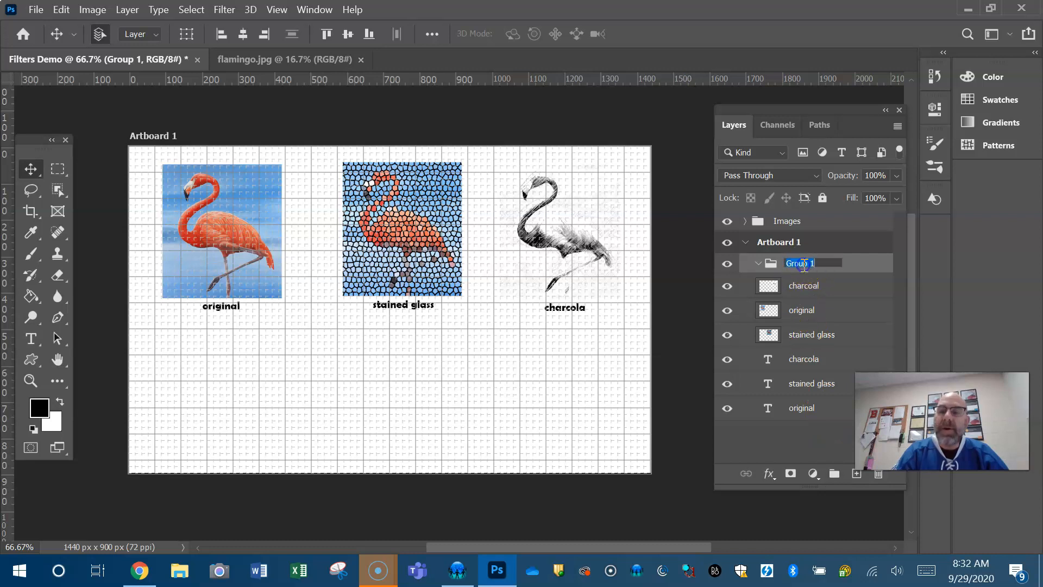
type("Text")
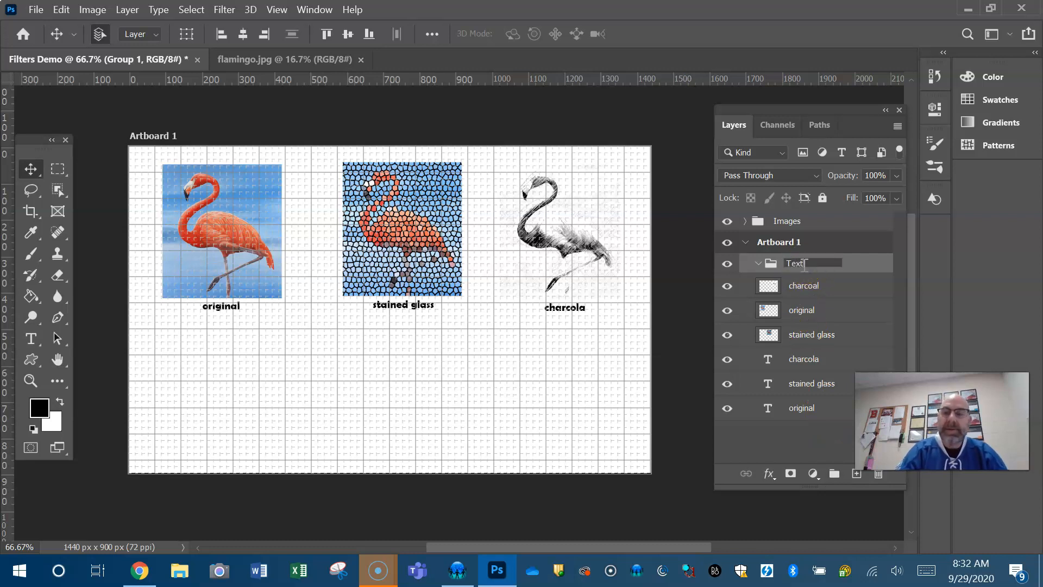
key("Return")
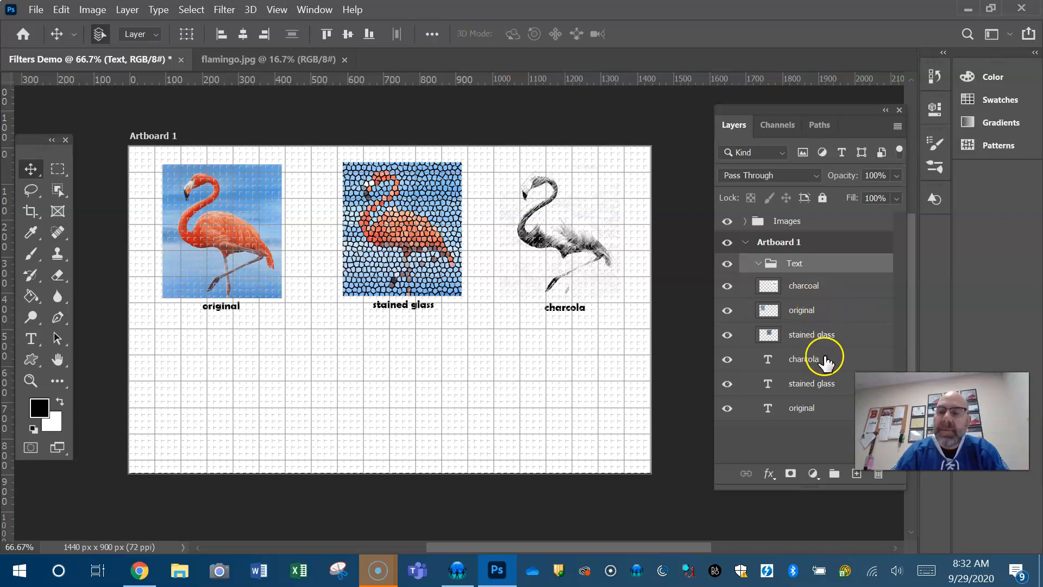
- Move the charcola, stained glass and original text layers together into the Text group and collapse it
left_click(839, 361)
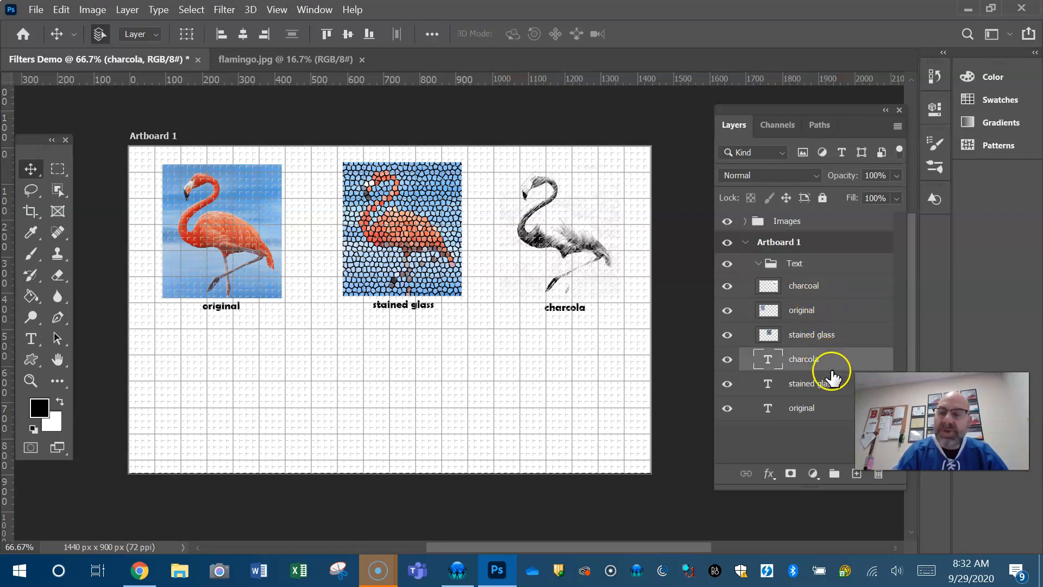
left_click(829, 384, "shift")
left_click(826, 414, "shift")
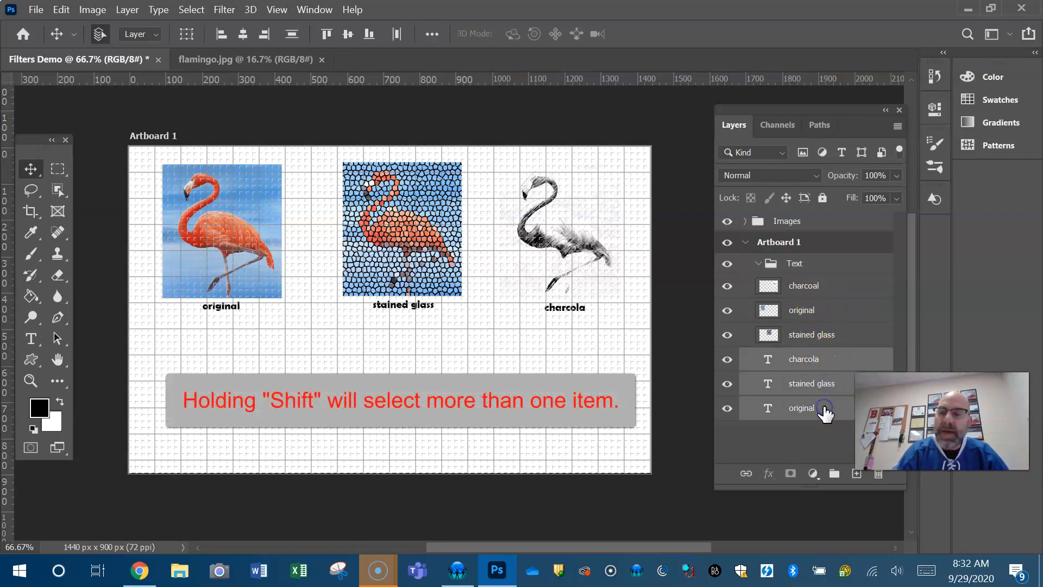
left_click_drag(832, 365, 801, 272)
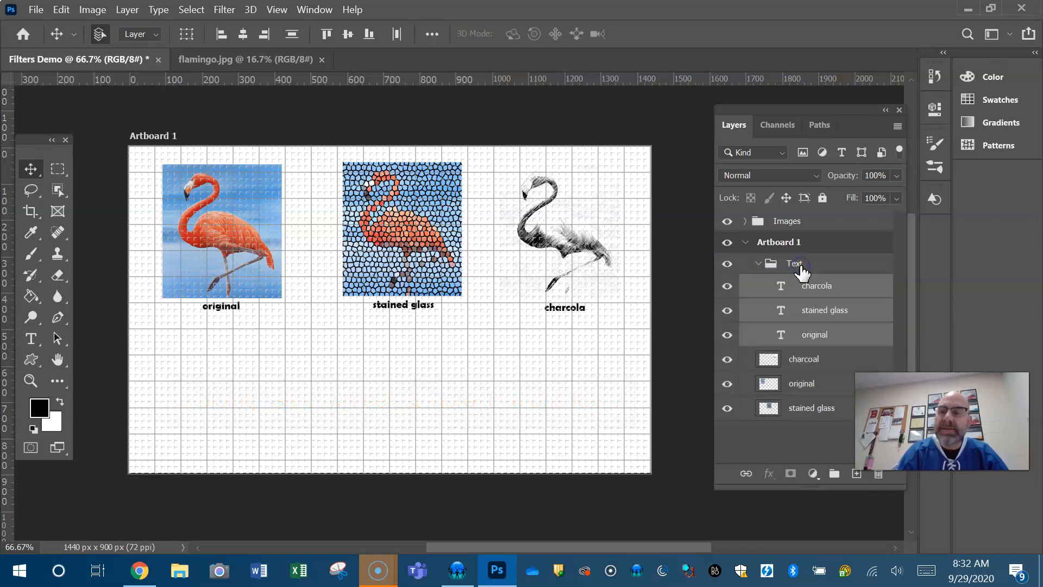
left_click(758, 263)
- Move the Images group into Artboard 1 below Text, and put the charcoal, original and stained glass image layers in it
left_click_drag(759, 219, 819, 284)
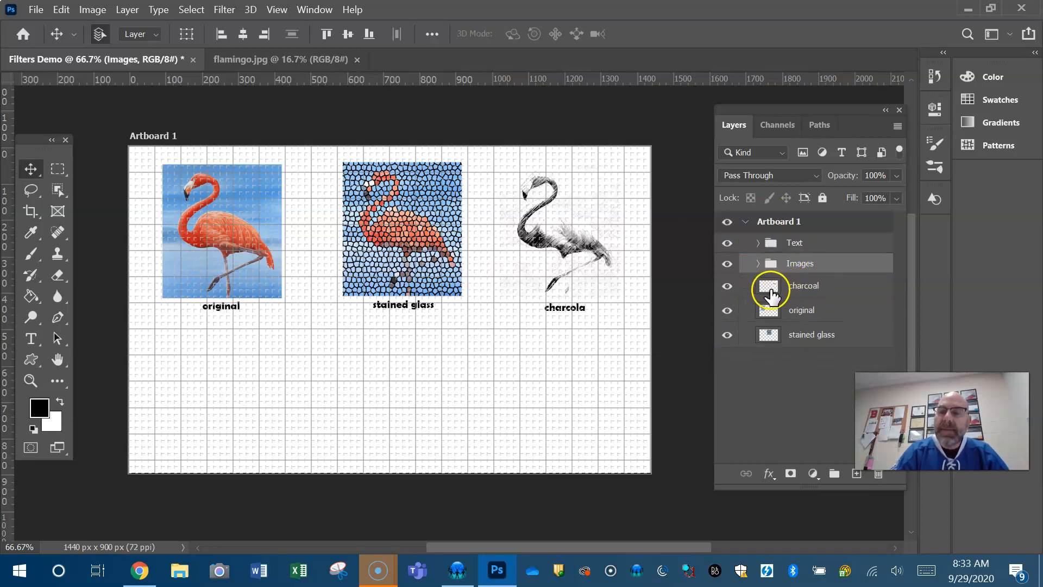
left_click(771, 291)
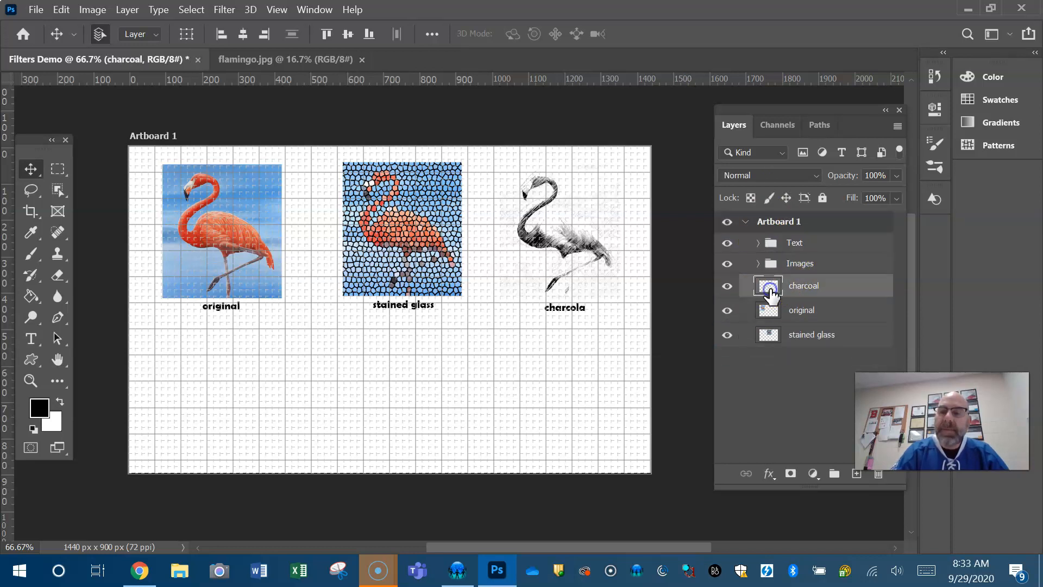
left_click(823, 311, "shift")
left_click(839, 332, "shift")
left_click_drag(839, 333, 805, 269)
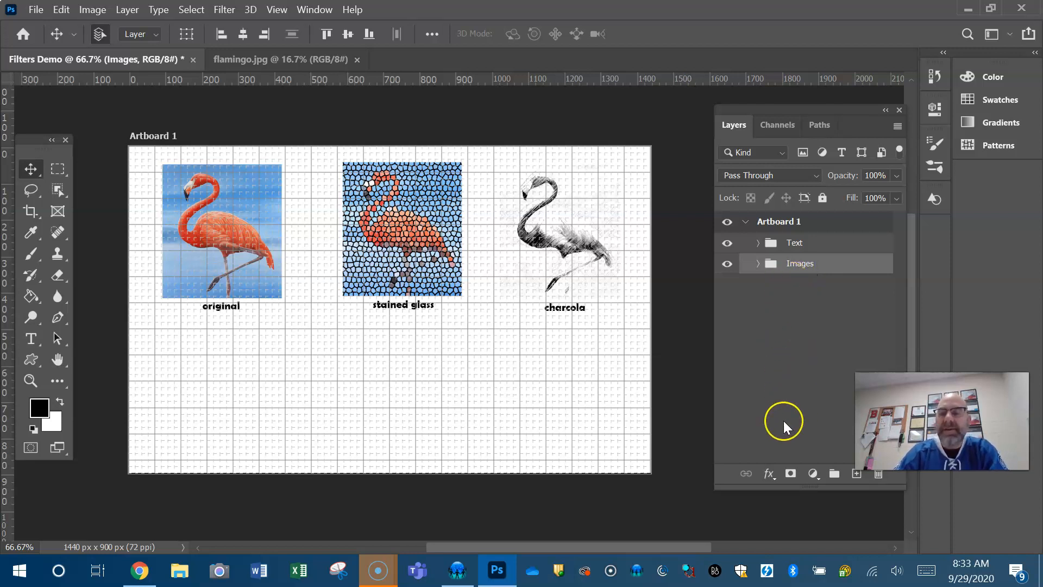
- Check which layers the Images and Text groups contain, leaving both groups collapsed
left_click(758, 265)
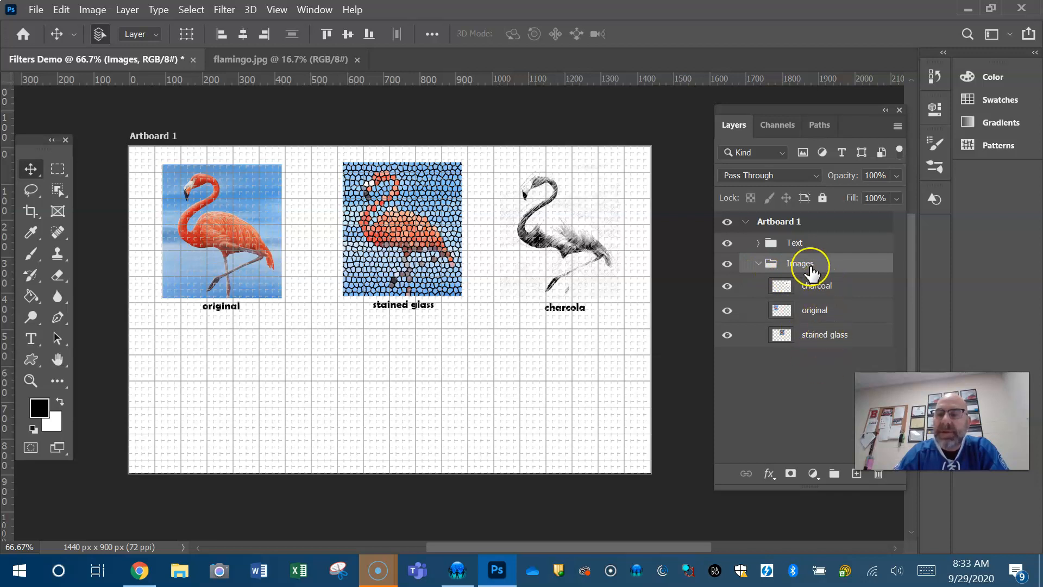
left_click(760, 266)
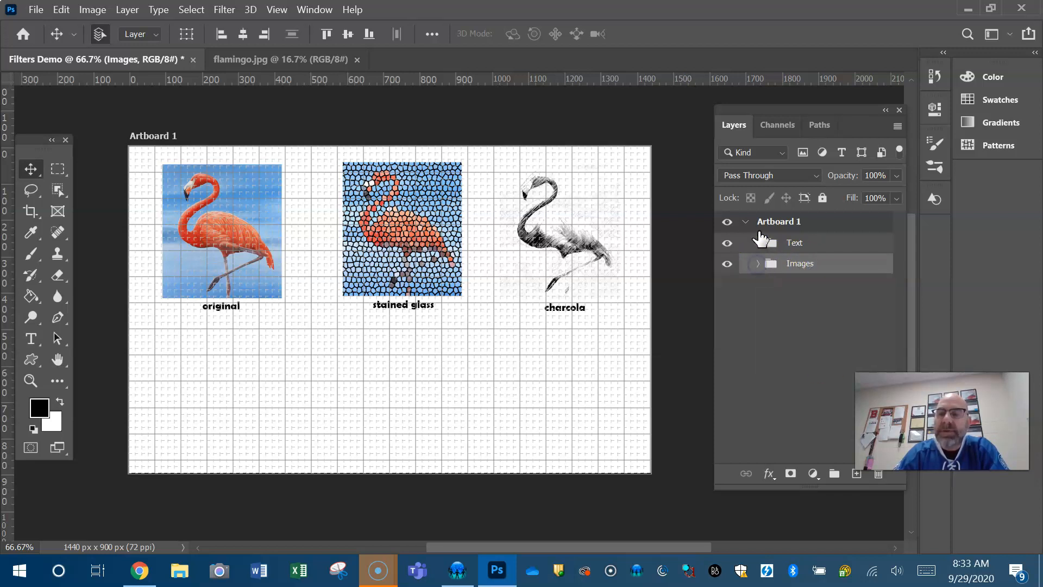
left_click(757, 244)
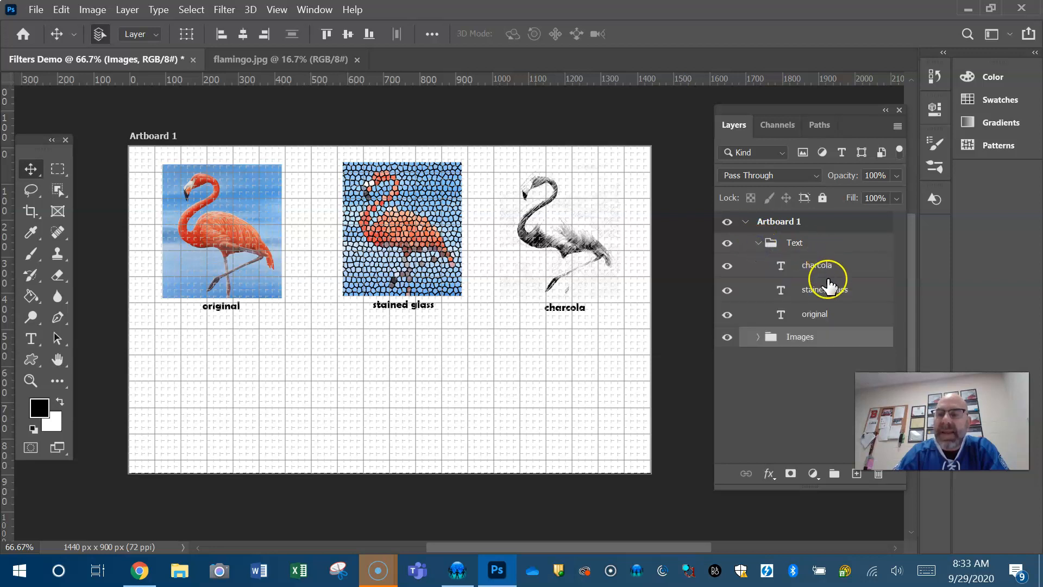
left_click(758, 243)
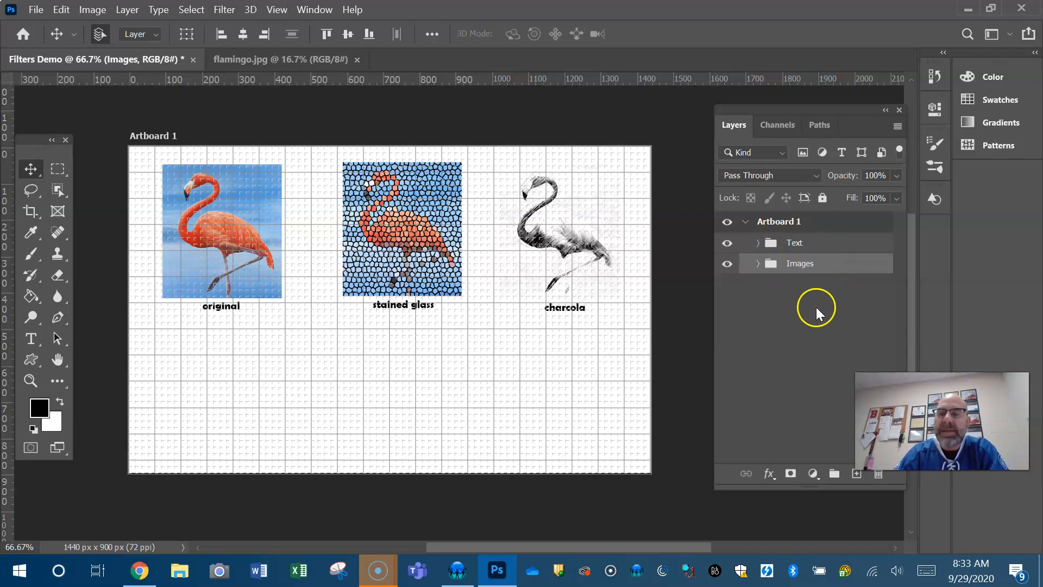